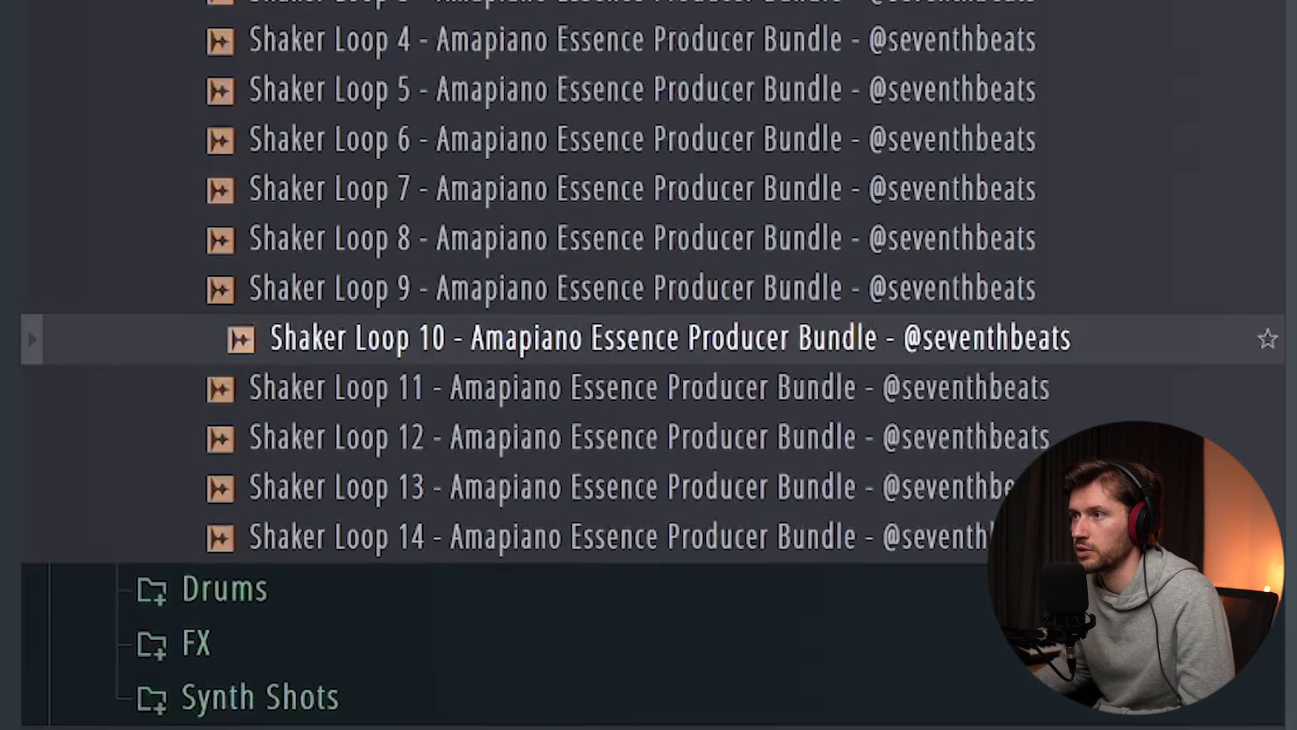
Step: Audition percussion loops, starting around Percussion Loop 13, in the Amapiano Essence bundle and play the shaker and percussion loops in the playlist
{"action": "left_click", "coordinate": [306, 533]}
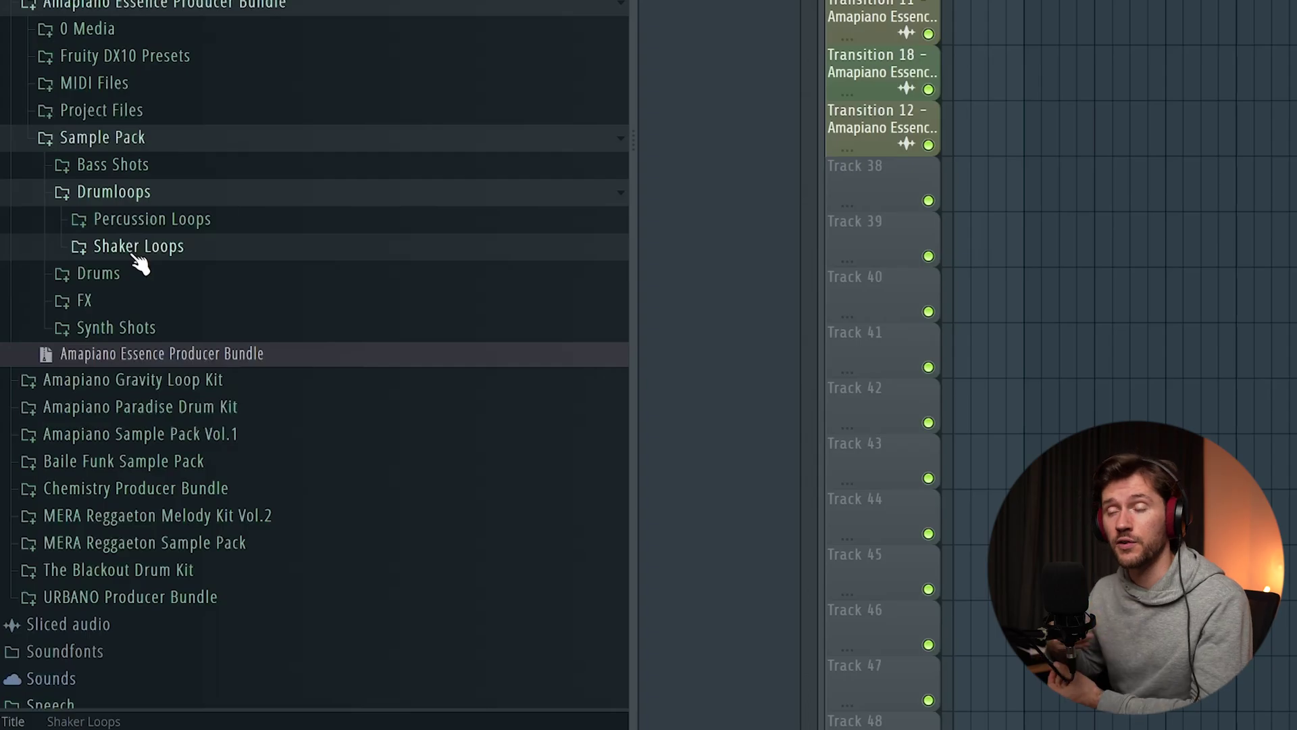
{"action": "left_click", "coordinate": [153, 222]}
{"action": "scroll", "coordinate": [299, 428], "scroll_direction": "down", "scroll_amount": 2}
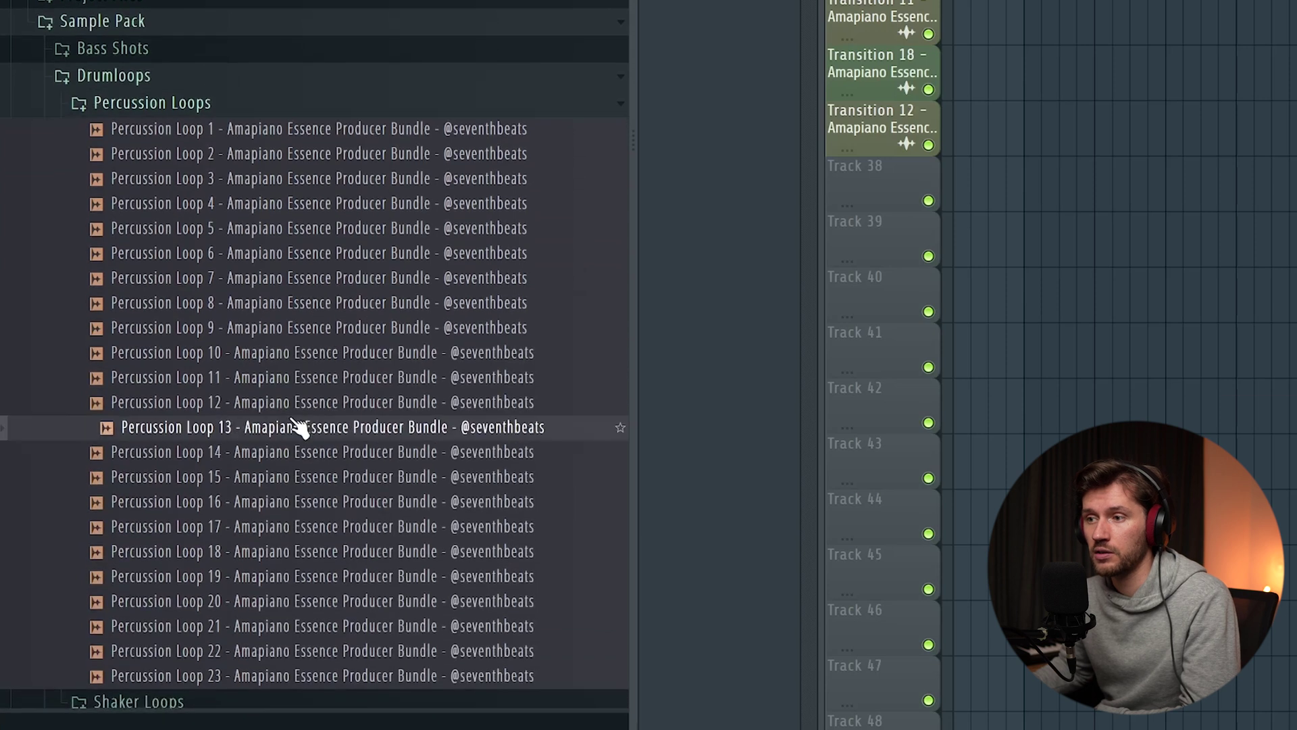
{"action": "key", "text": "Down"}
{"action": "key", "text": "Down"}
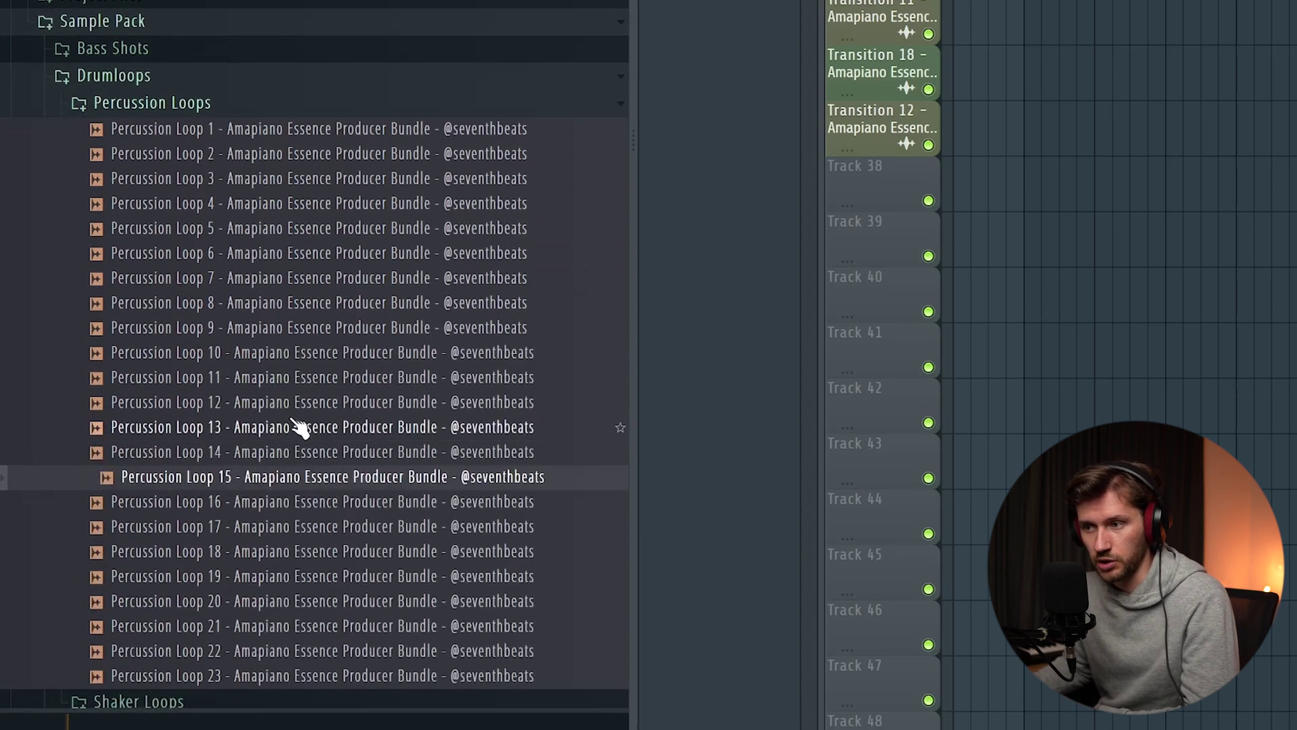
{"action": "key", "text": "Down"}
{"action": "key", "text": "Down"}
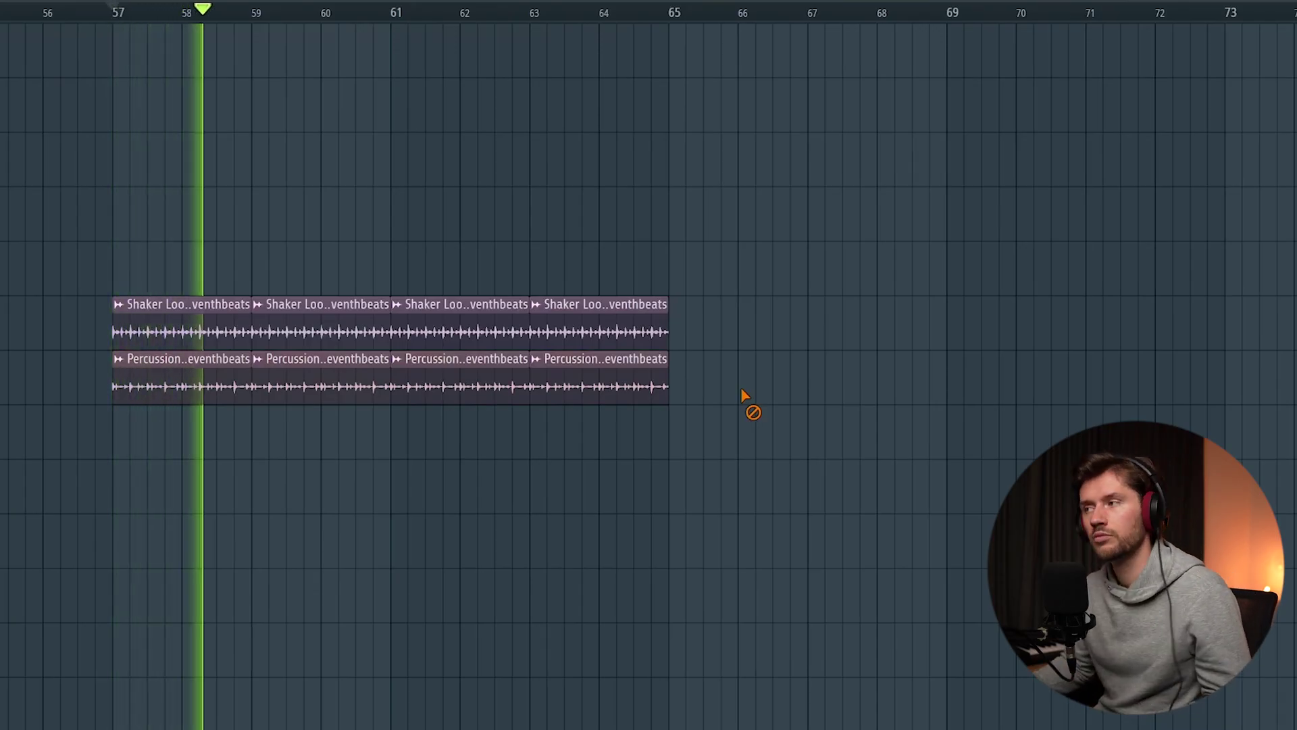
{"action": "key", "text": "space"}
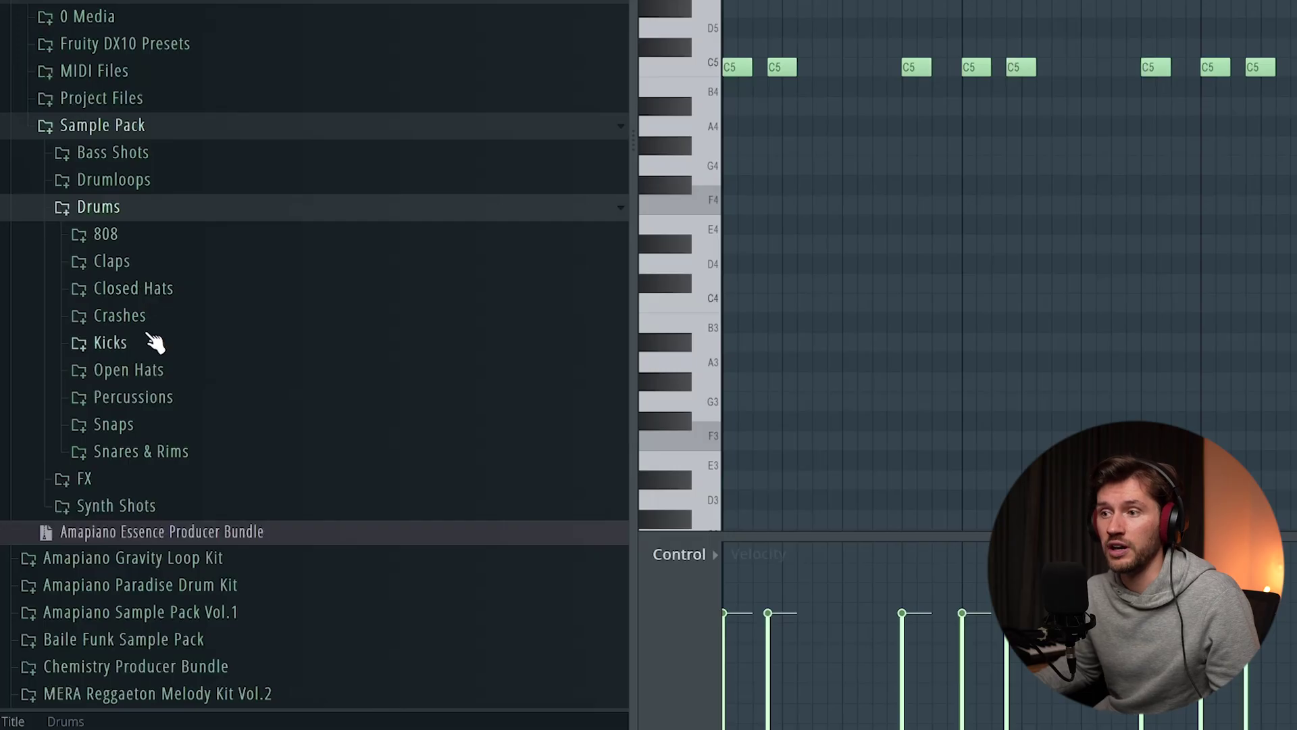
Step: Browse the bundle's Kicks samples and play back the C5 kick pattern in the piano roll
{"action": "left_click", "coordinate": [152, 343]}
{"action": "left_click", "coordinate": [190, 275]}
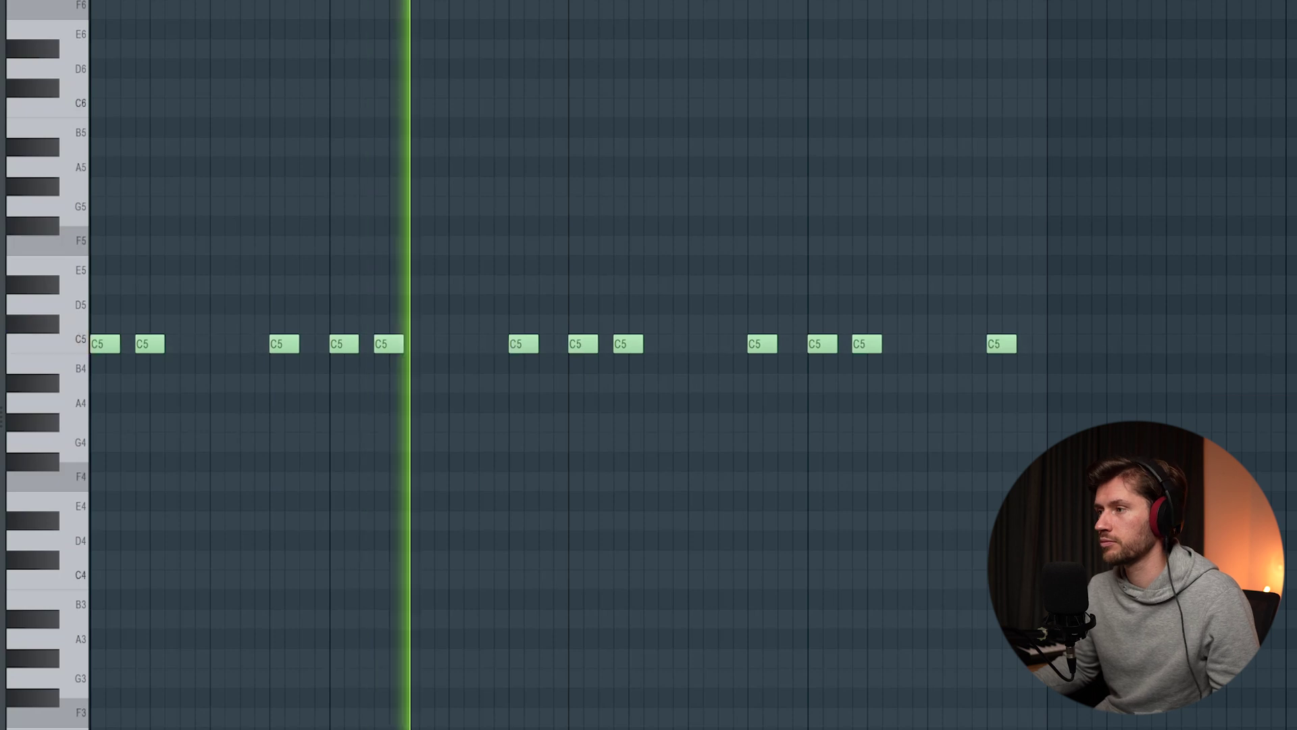
{"action": "key", "text": "space"}
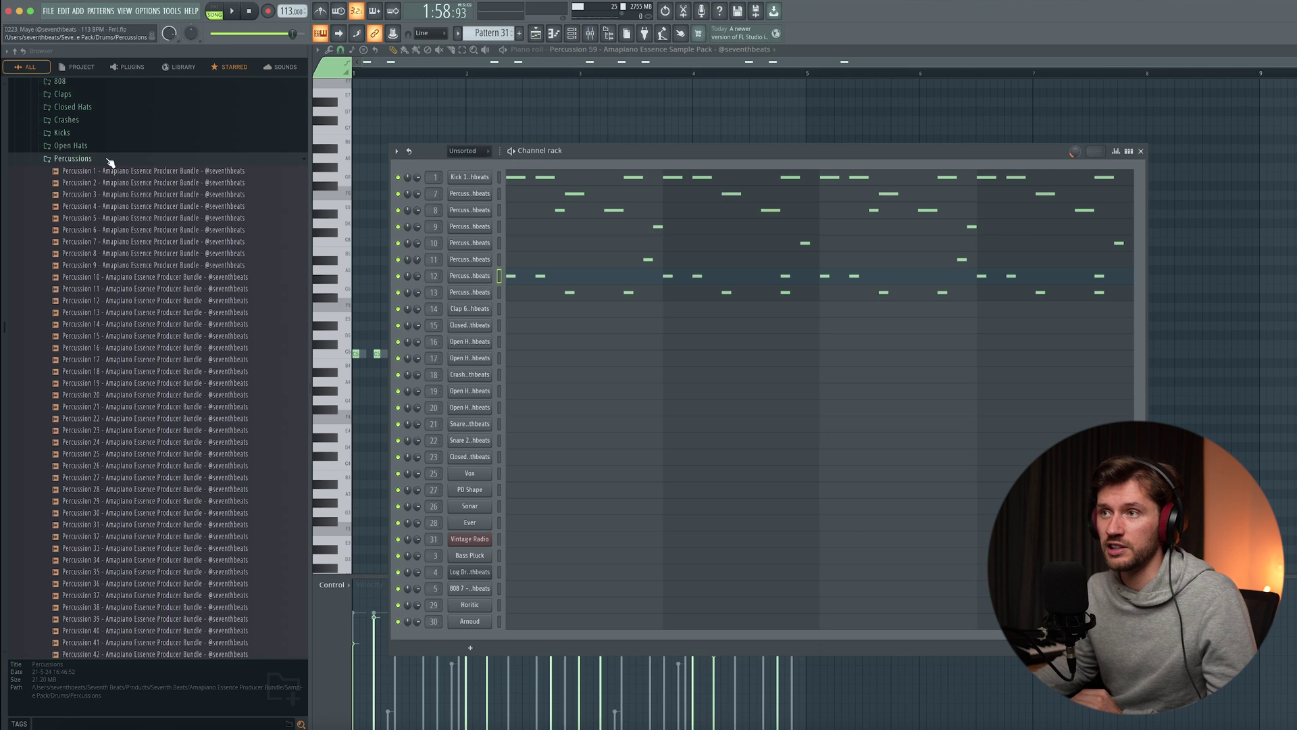
Step: Audition the Clap 5 and Clap 6 samples in the bundle's Claps folder
{"action": "left_click", "coordinate": [110, 162]}
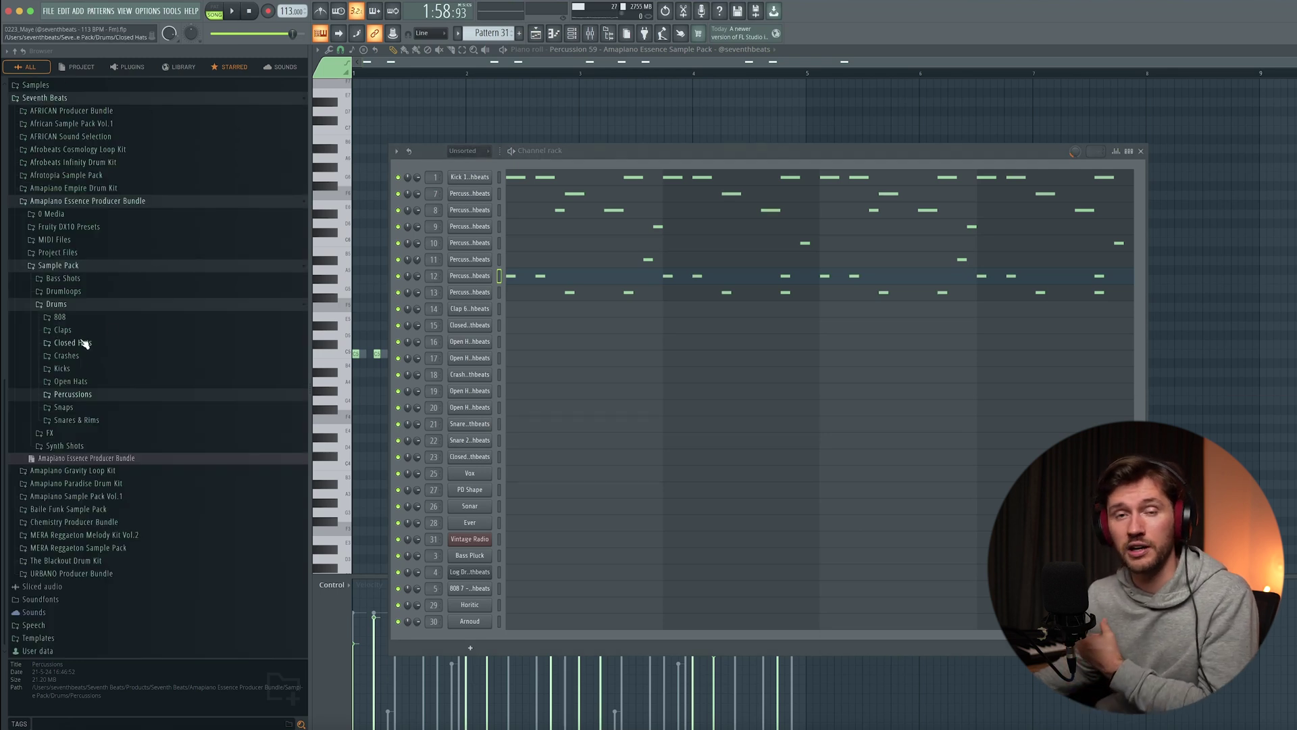
{"action": "left_click", "coordinate": [79, 334]}
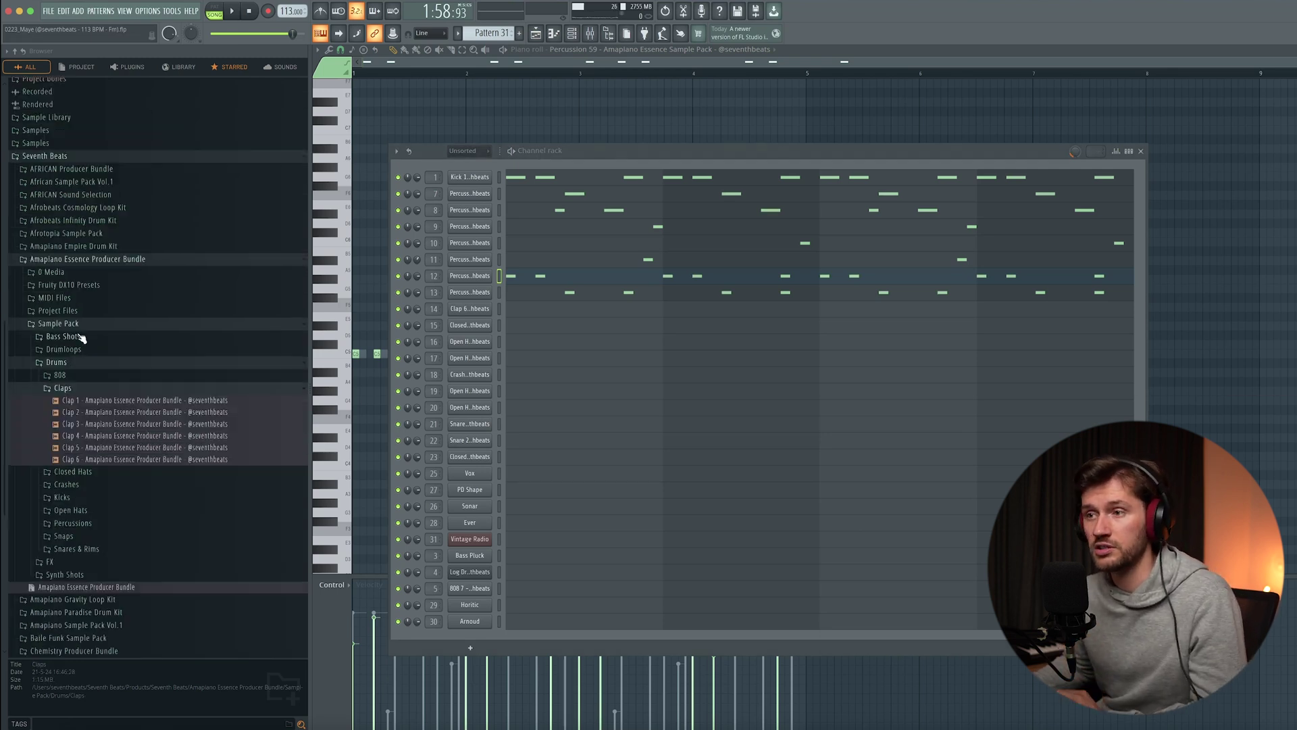
{"action": "scroll", "coordinate": [81, 410], "scroll_direction": "down", "scroll_amount": 2}
{"action": "left_click", "coordinate": [122, 437]}
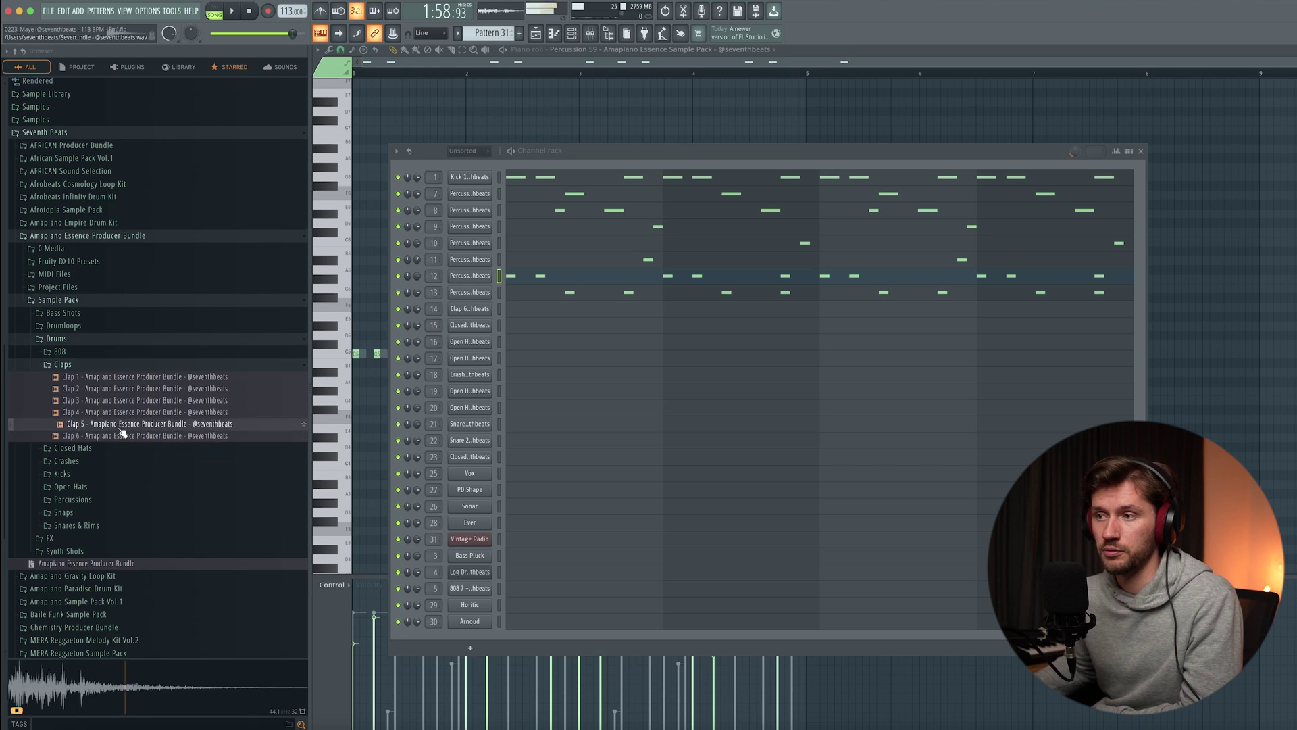
{"action": "left_click_drag", "start_coordinate": [124, 440], "coordinate": [502, 327]}
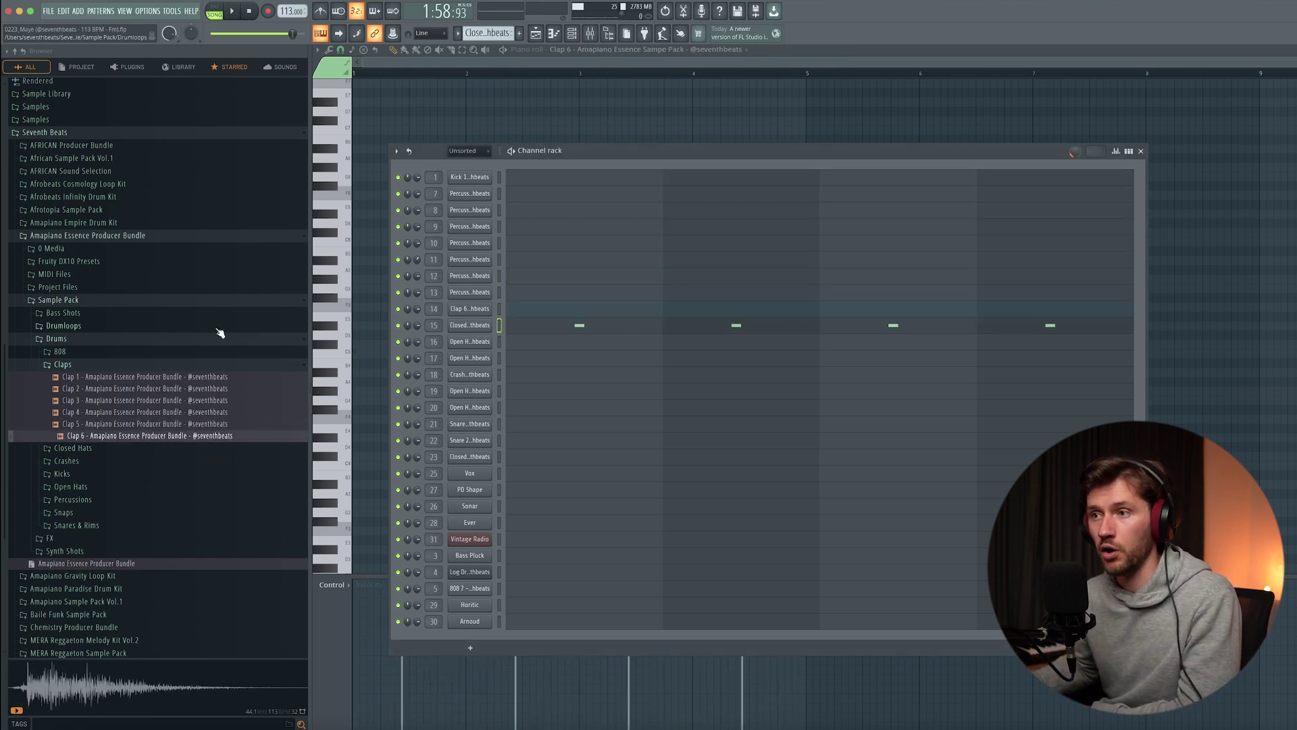
Step: Audition closed hat samples through Closed Hat 8 in the bundle's Closed Hats folder
{"action": "left_click", "coordinate": [84, 364]}
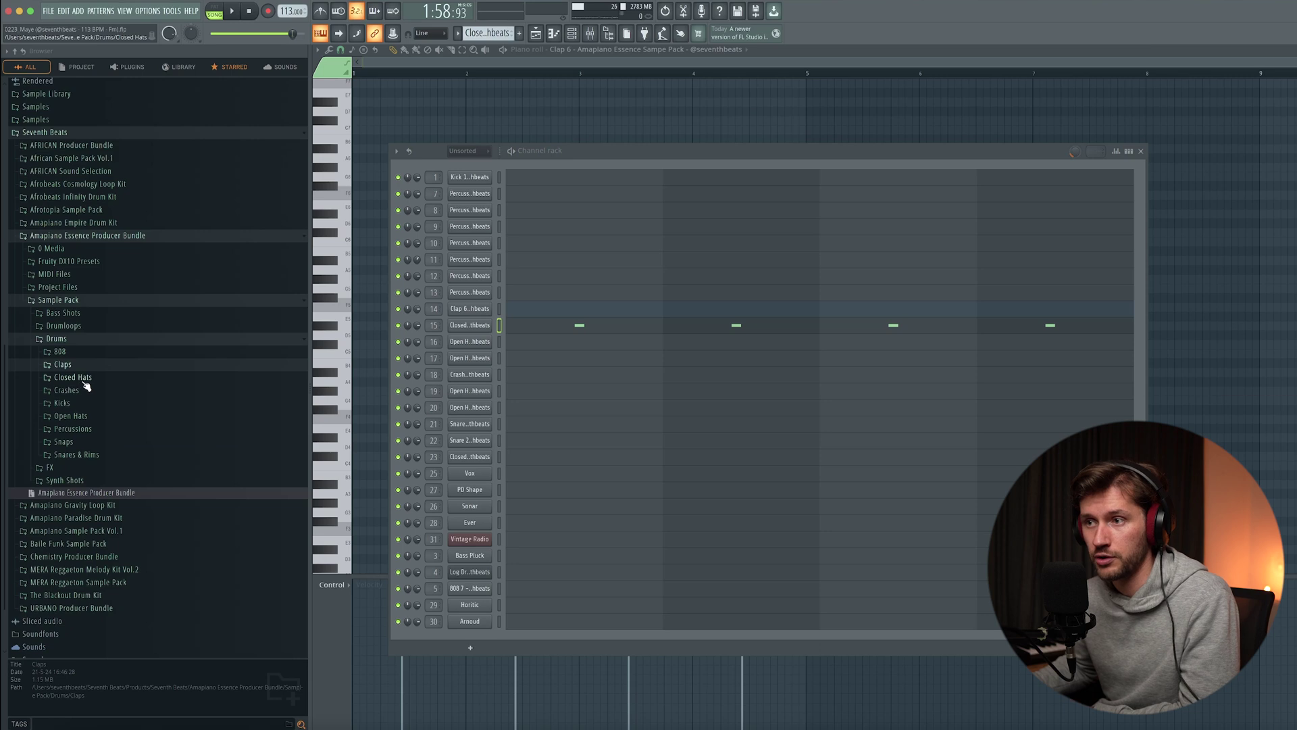
{"action": "left_click", "coordinate": [86, 379]}
{"action": "left_click", "coordinate": [119, 413]}
{"action": "key", "text": "Down"}
{"action": "key", "text": "Down"}
{"action": "key", "text": "Down"}
{"action": "key", "text": "Down"}
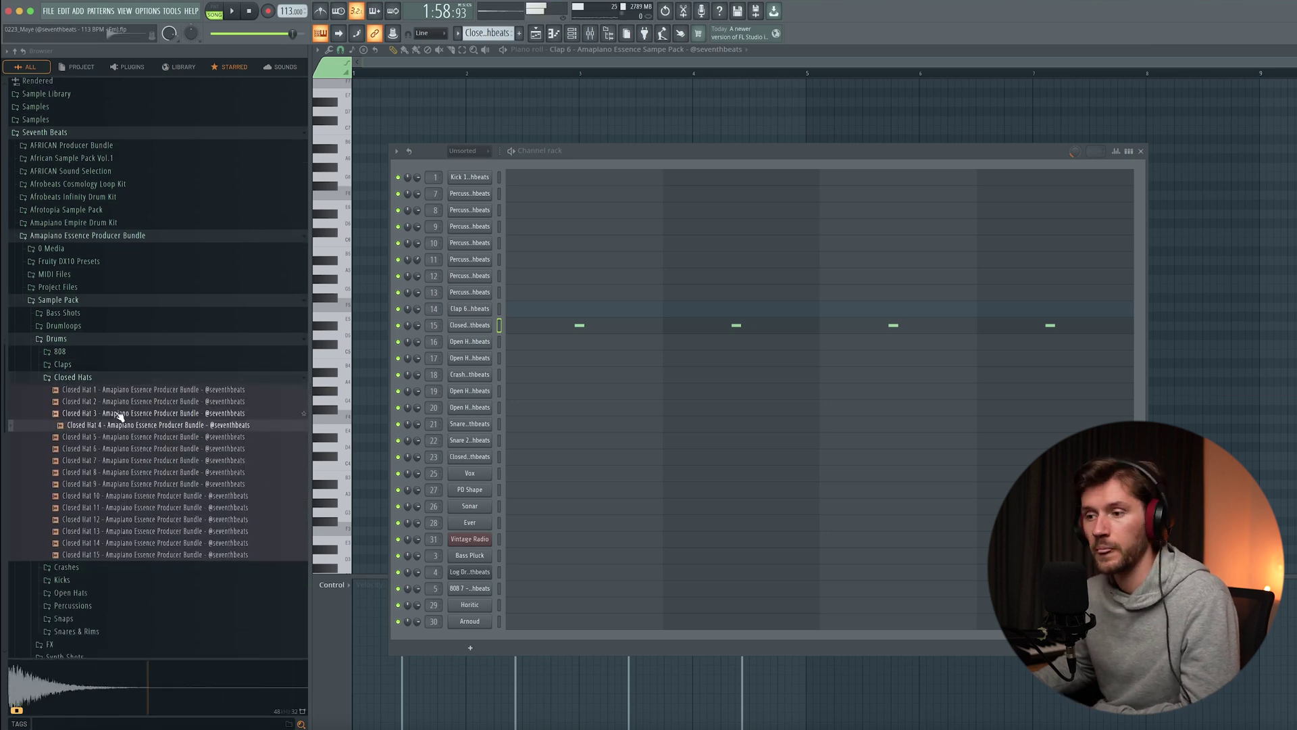
{"action": "key", "text": "Left"}
{"action": "scroll", "coordinate": [123, 403], "scroll_direction": "down", "scroll_amount": 1}
{"action": "left_click", "coordinate": [130, 428]}
{"action": "key", "text": "Down"}
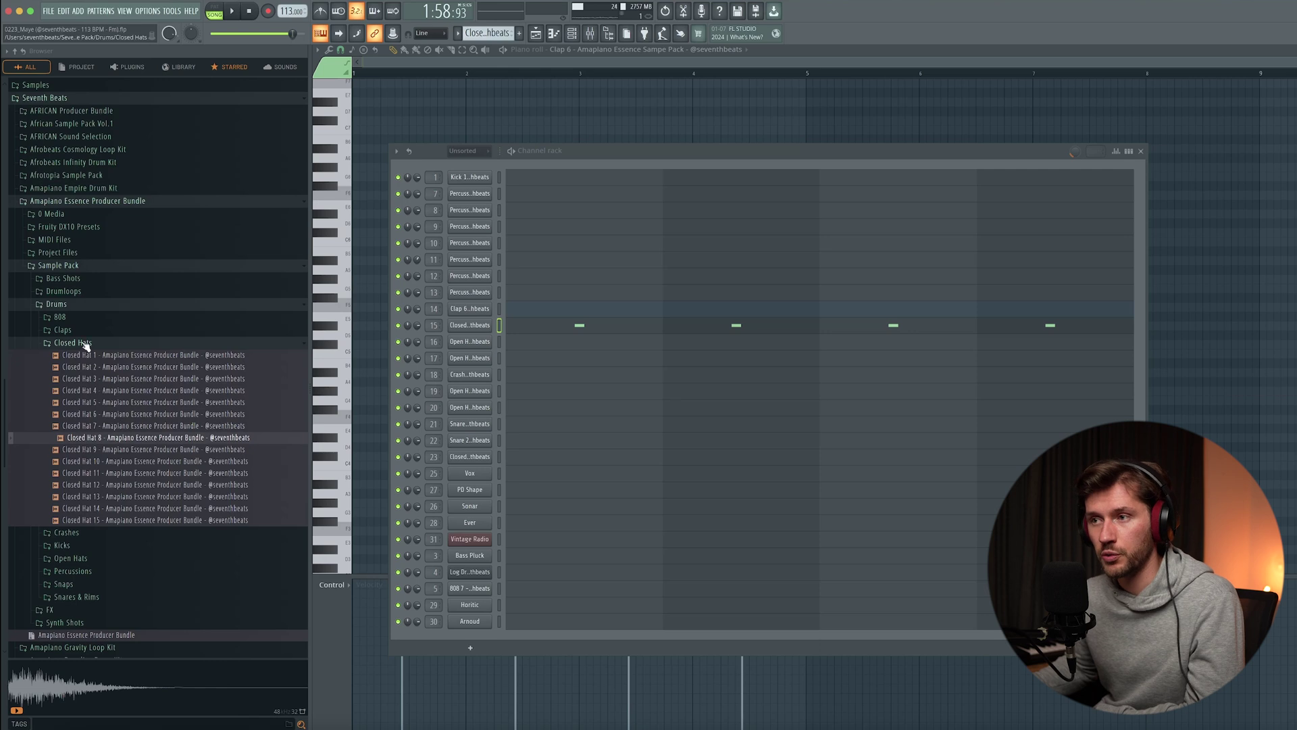
Step: Switch to the bundle's Open Hats folder and audition the Open Hat 3 sample
{"action": "left_click", "coordinate": [84, 344]}
{"action": "left_click", "coordinate": [87, 384]}
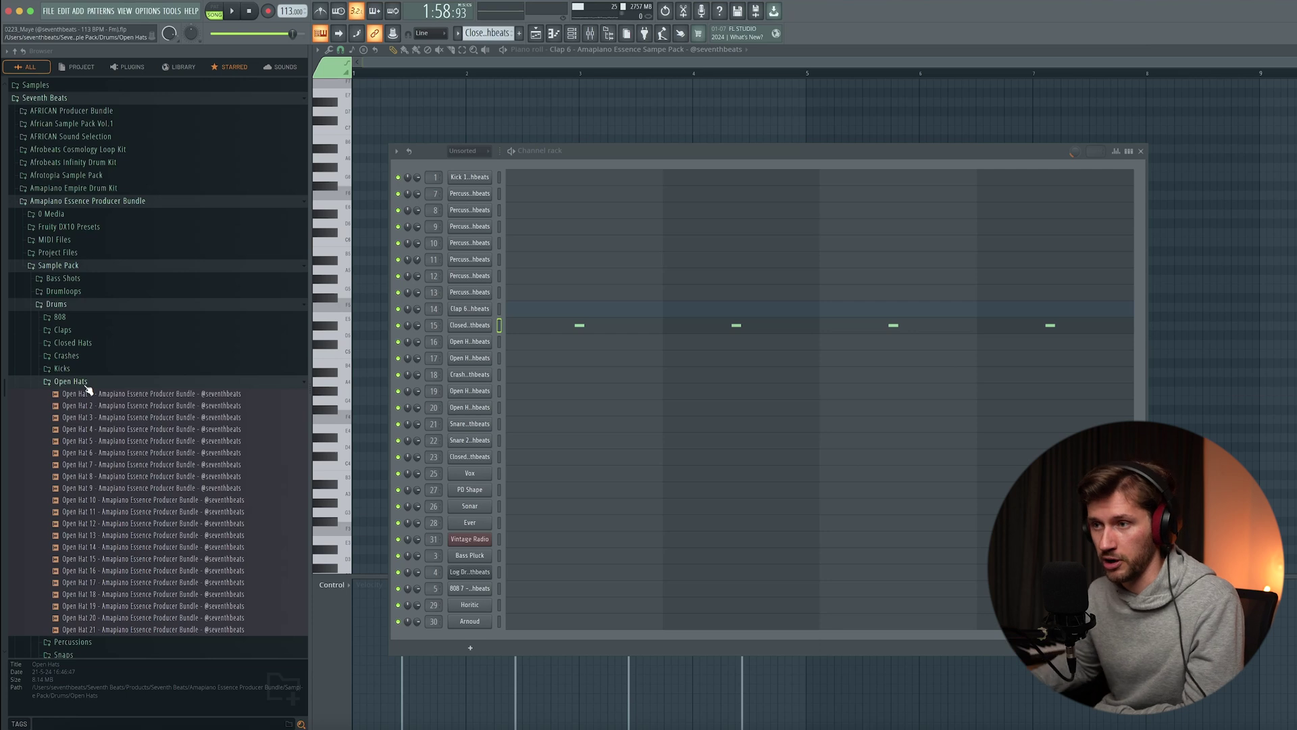
{"action": "left_click", "coordinate": [177, 417]}
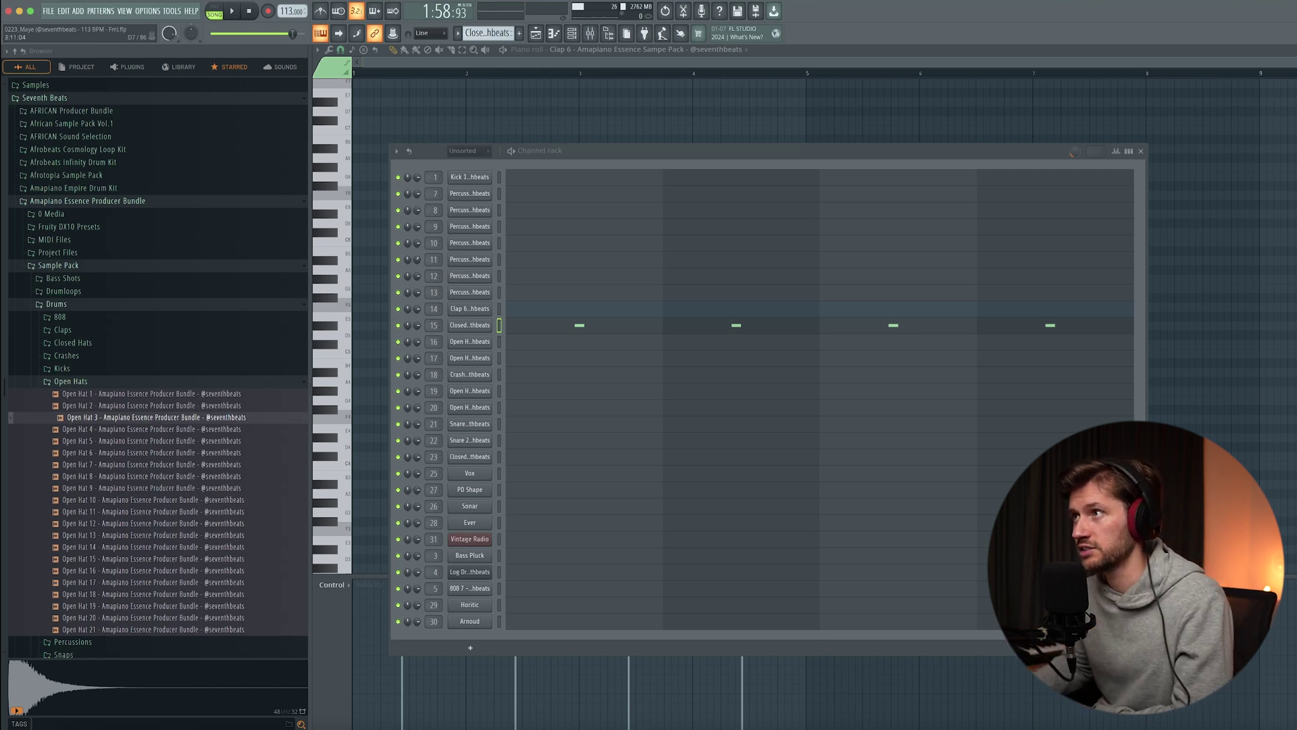
Step: Examine the Closed Hat 13 and Open Hat 18 notes of Pattern 31 in the piano roll and play the open hat part
{"action": "key", "text": "F6"}
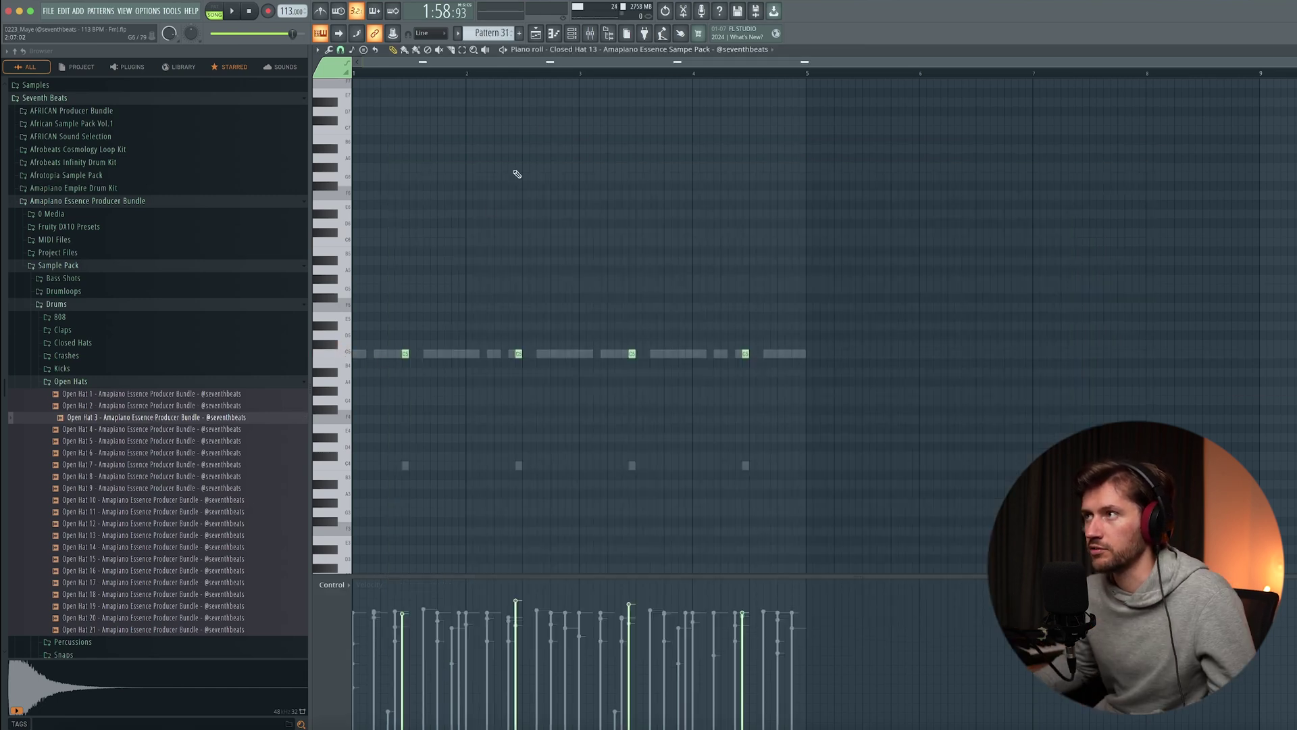
{"action": "key", "text": "F6"}
{"action": "left_click", "coordinate": [404, 396]}
{"action": "key", "text": "F6"}
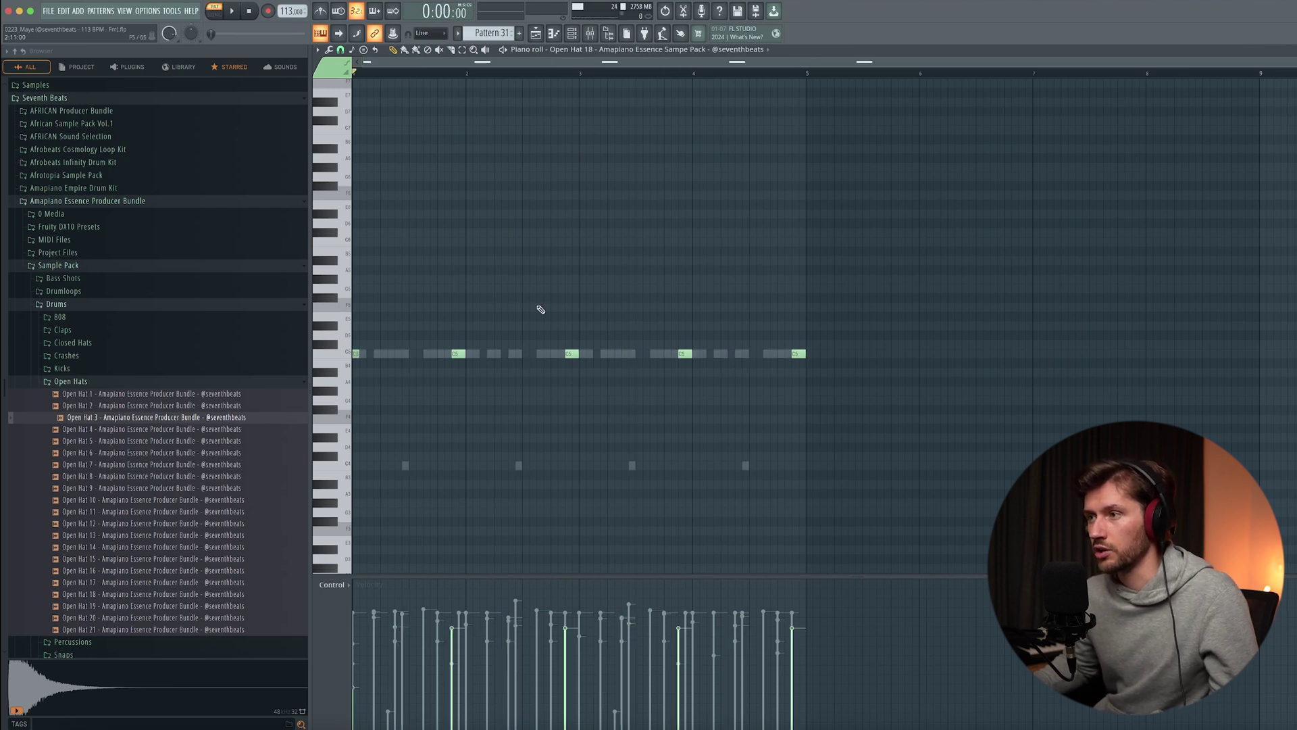
{"action": "key", "text": "space"}
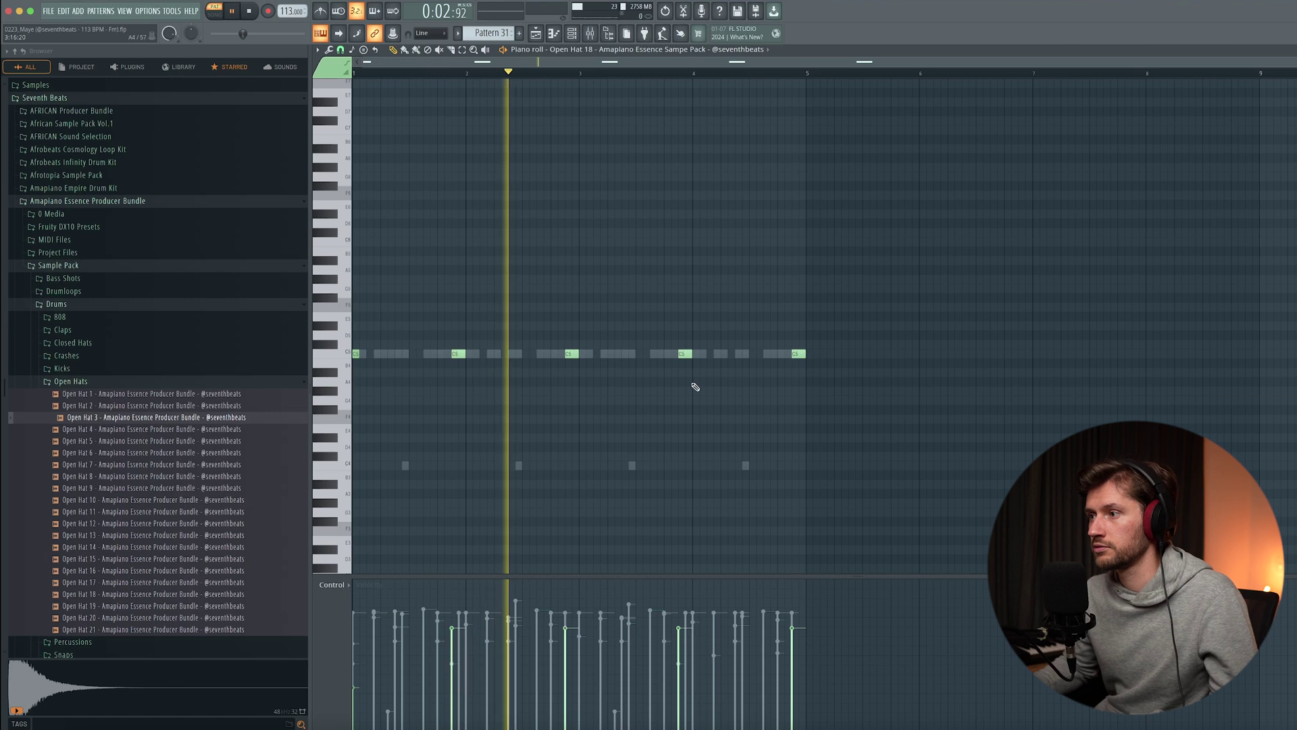
{"action": "key", "text": "space"}
Step: Open the Crash 5 notes of Pattern 31 in the piano roll and listen to them
{"action": "key", "text": "F6"}
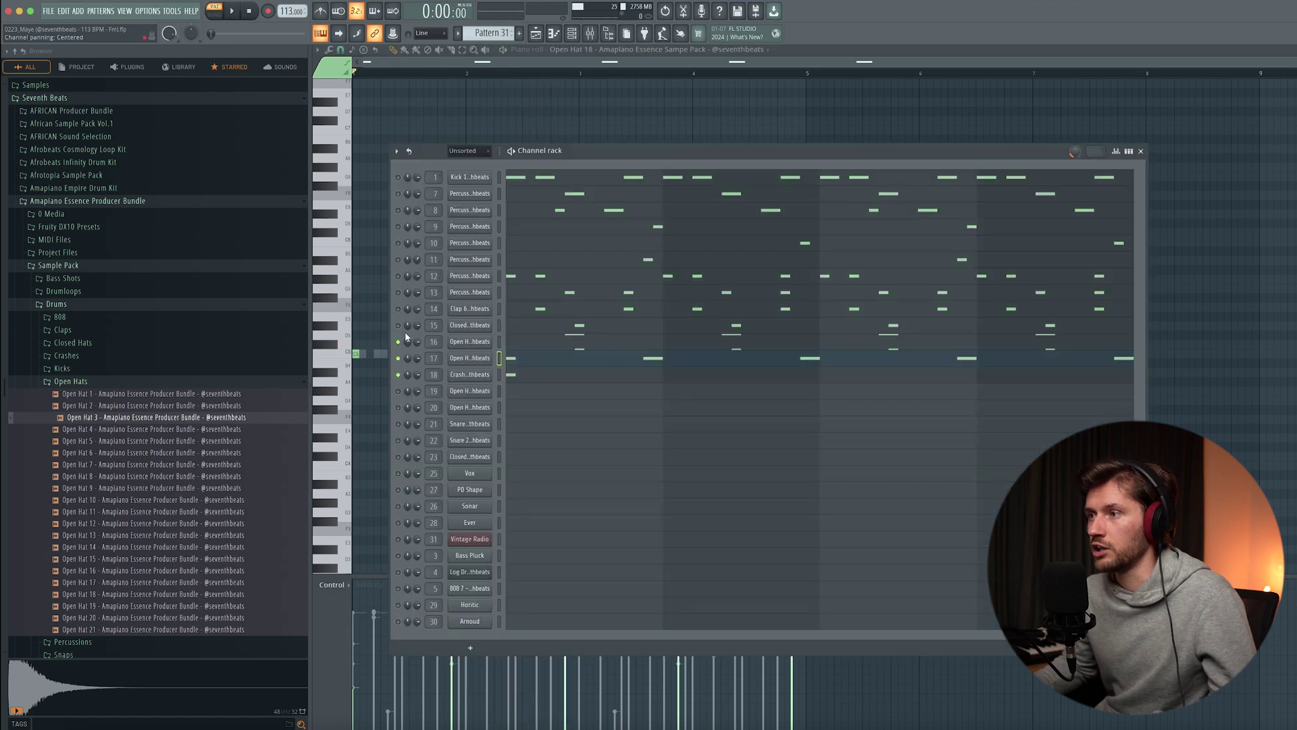
{"action": "left_click", "coordinate": [532, 375]}
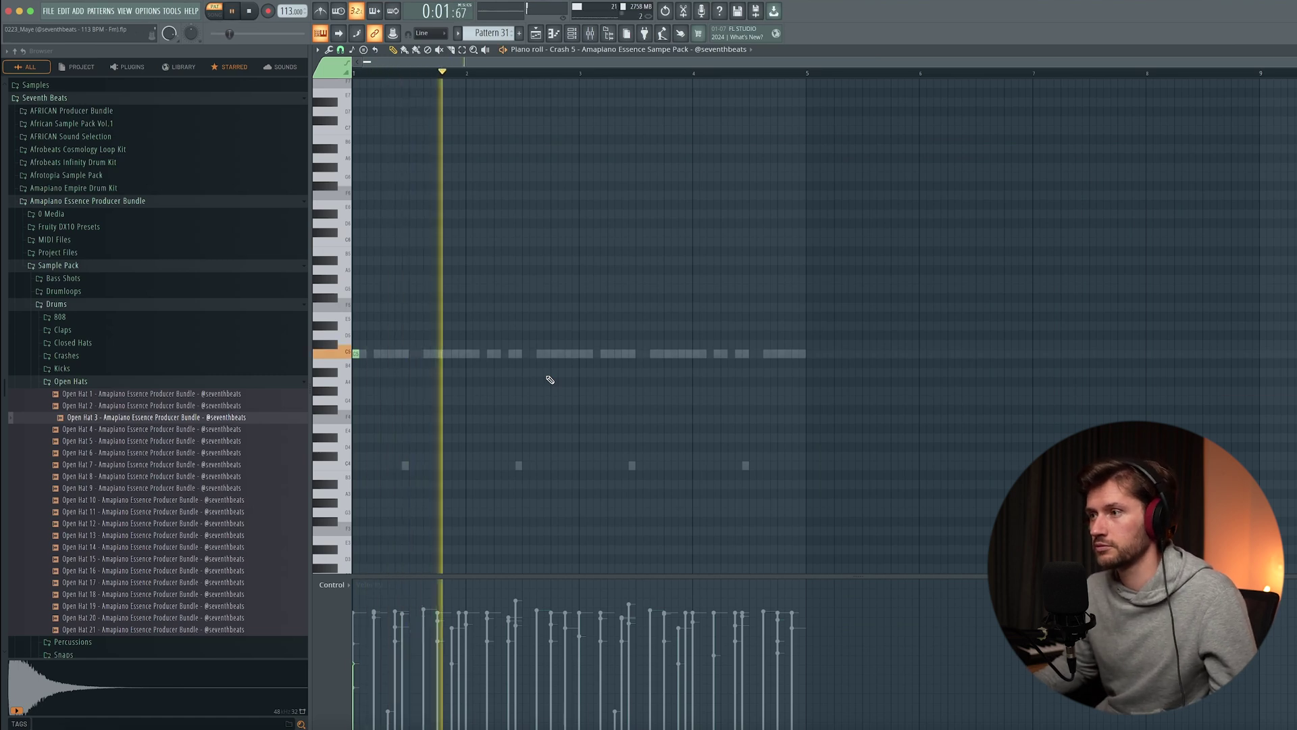
{"action": "key", "text": "space"}
Step: Examine the Open Hat 17 and Open Hat 10 notes of Pattern 31 in the piano roll
{"action": "key", "text": "F6"}
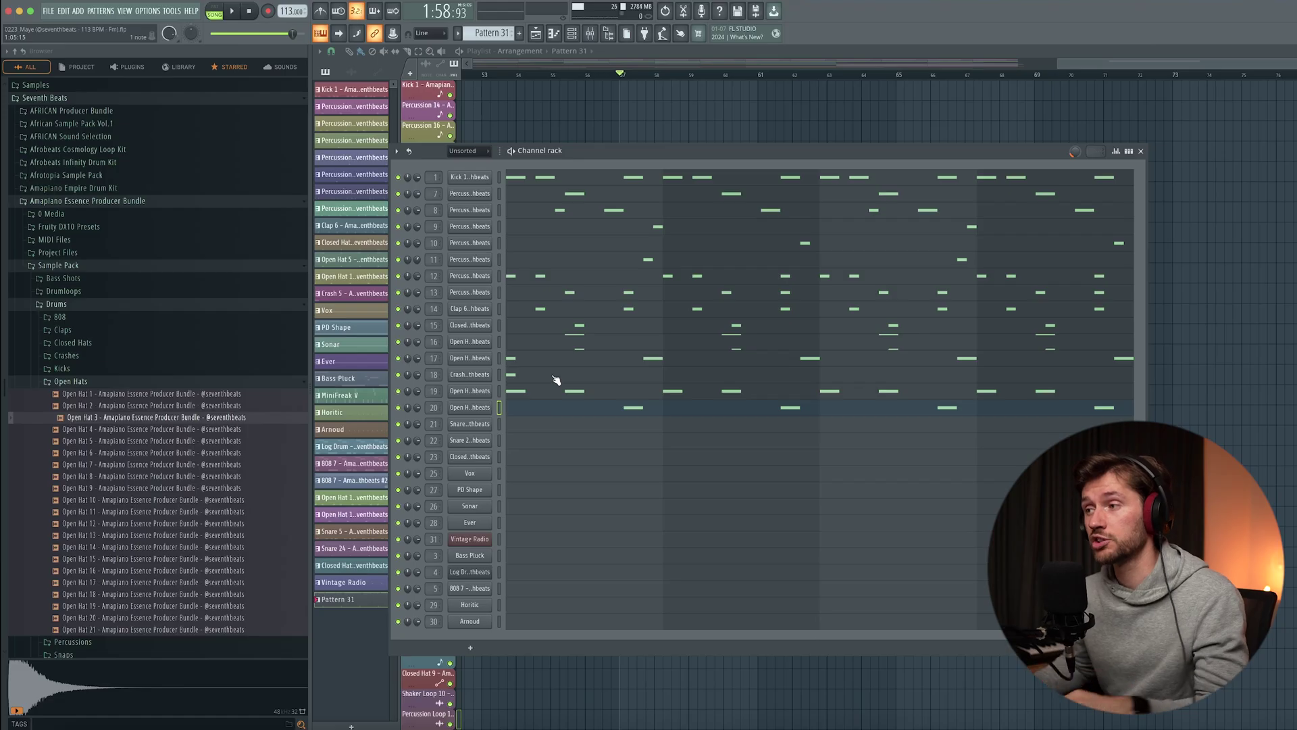
{"action": "left_click", "coordinate": [556, 394]}
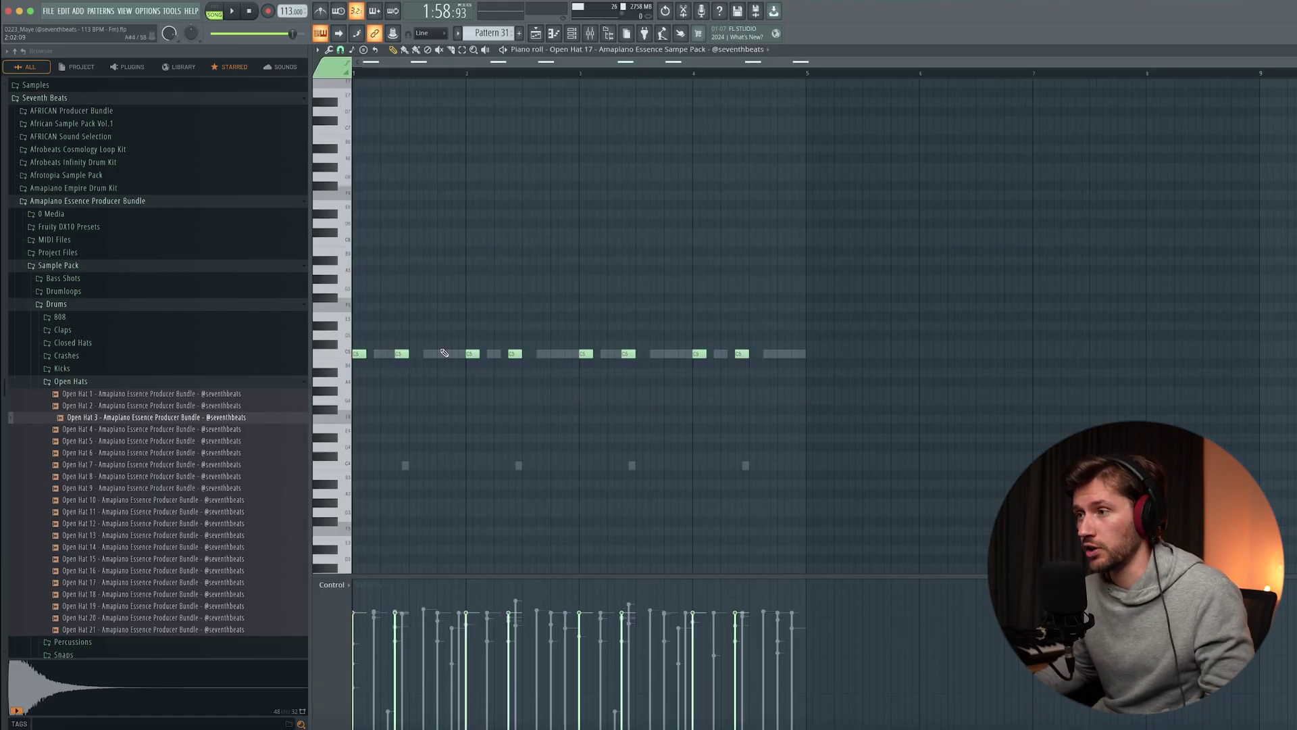
{"action": "left_click", "coordinate": [573, 34]}
{"action": "left_click", "coordinate": [564, 407]}
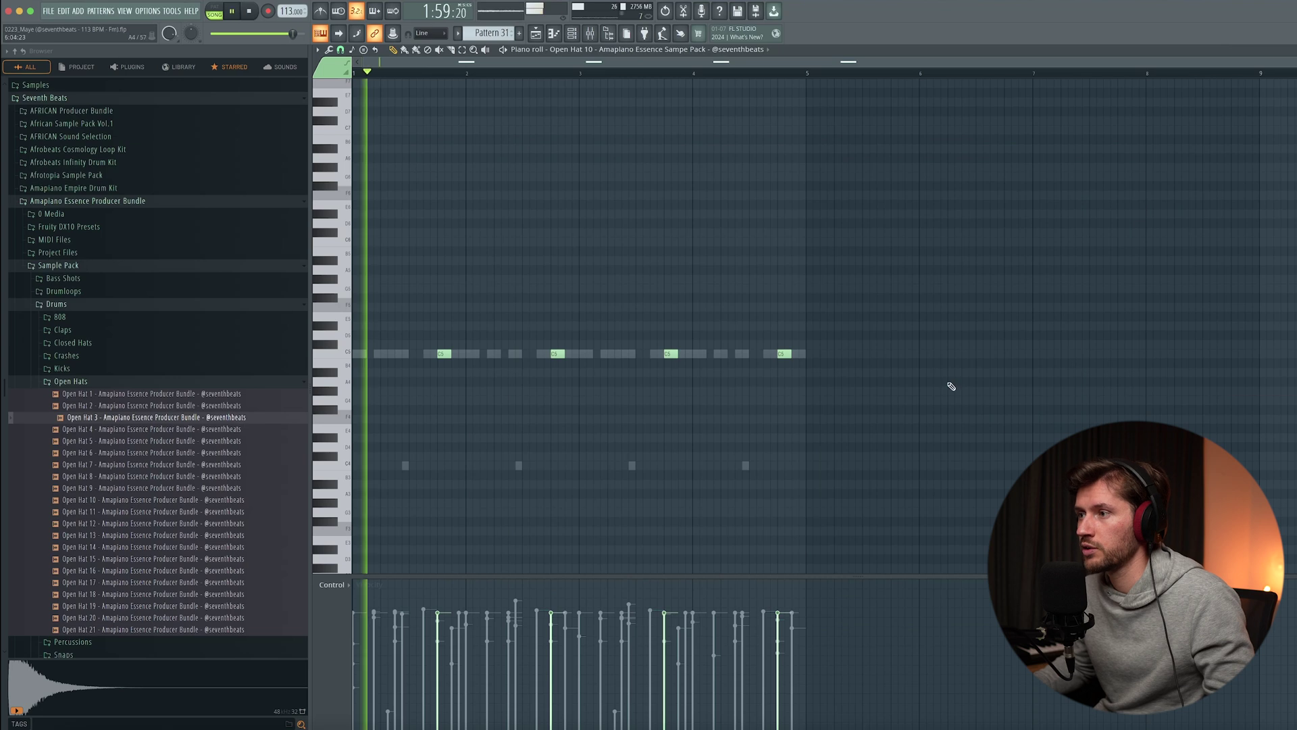
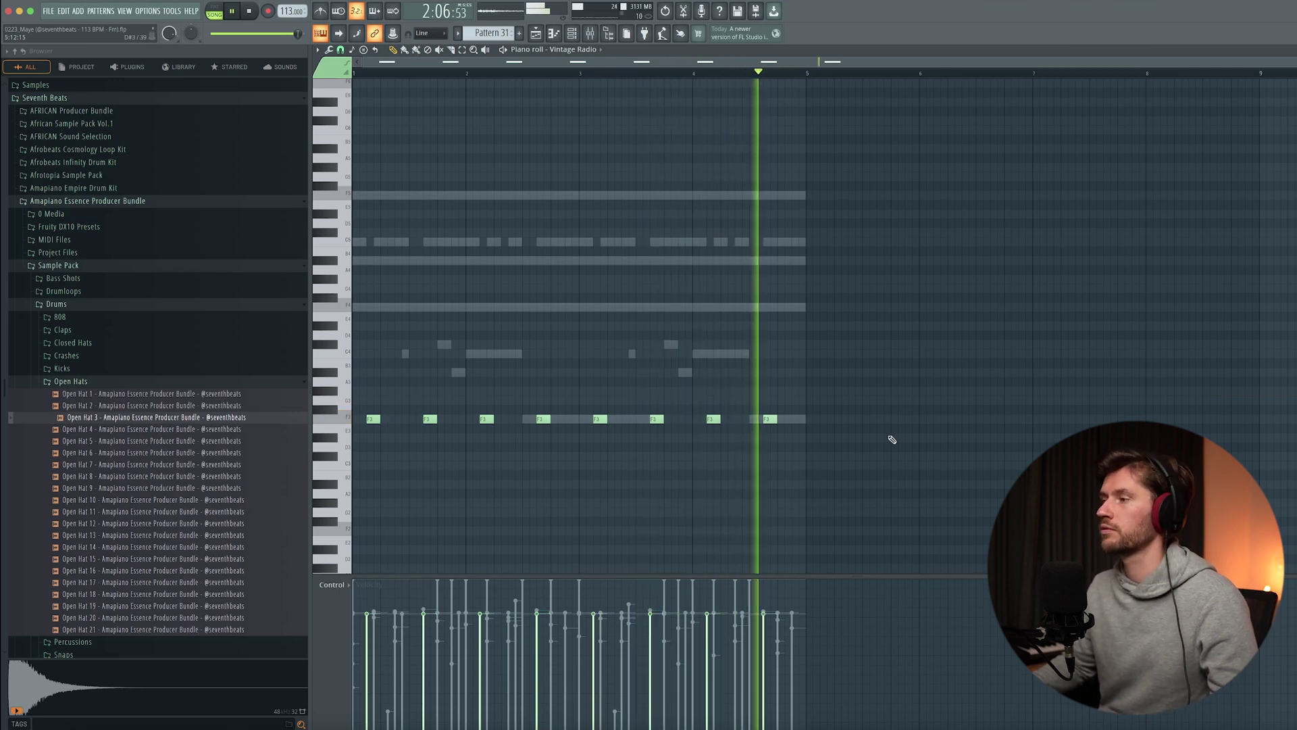
Step: Select all the Vintage Radio notes in Pattern 31, shorten them to about half their length and play the result
{"action": "key", "text": "ctrl+a"}
{"action": "left_click_drag", "start_coordinate": [777, 419], "coordinate": [766, 420]}
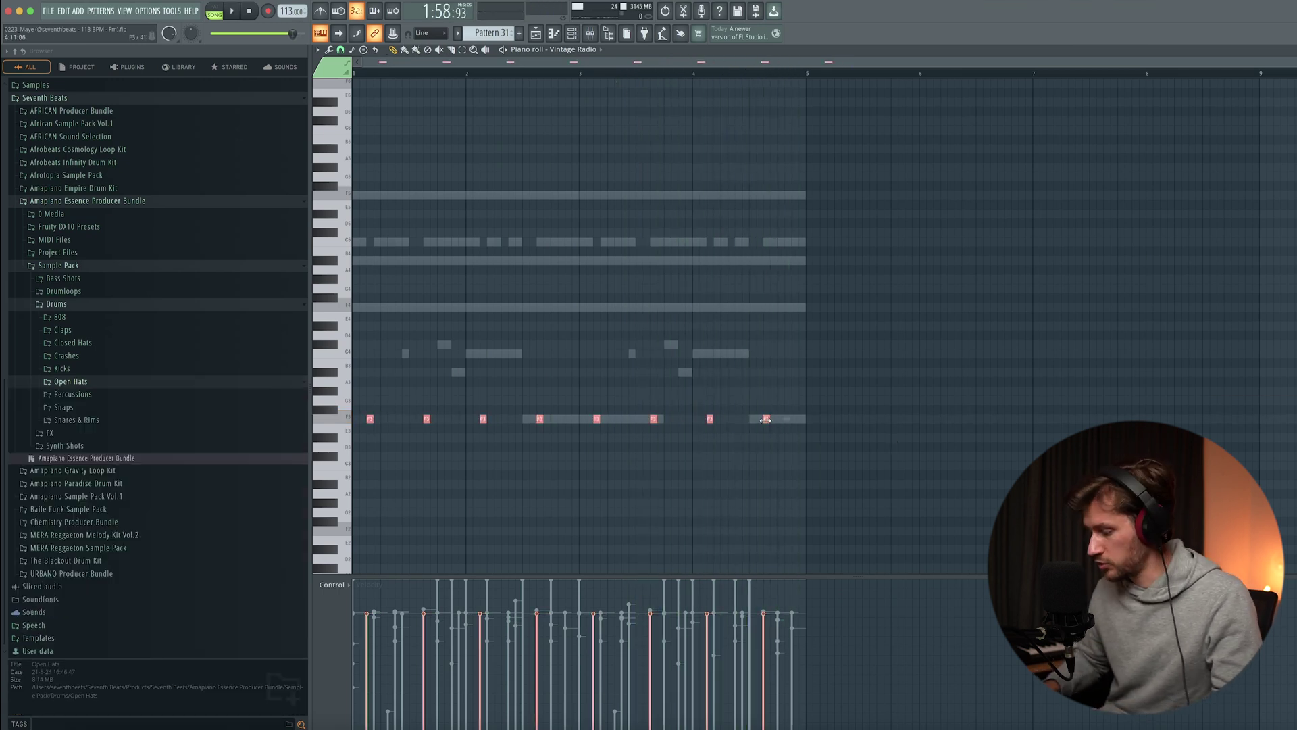
{"action": "key", "text": "space"}
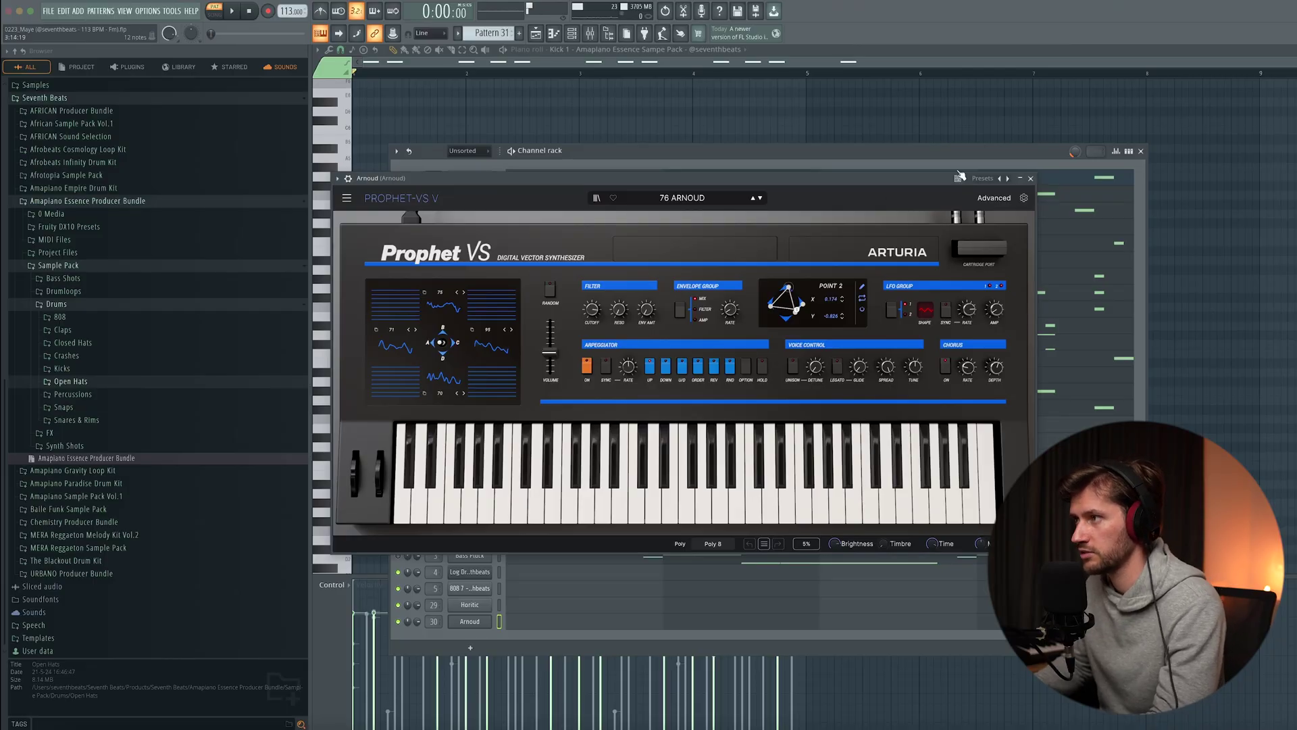
Step: Close the Arnoud synth window and open the Arnoud channel's notes in the piano roll
{"action": "left_click", "coordinate": [1031, 179]}
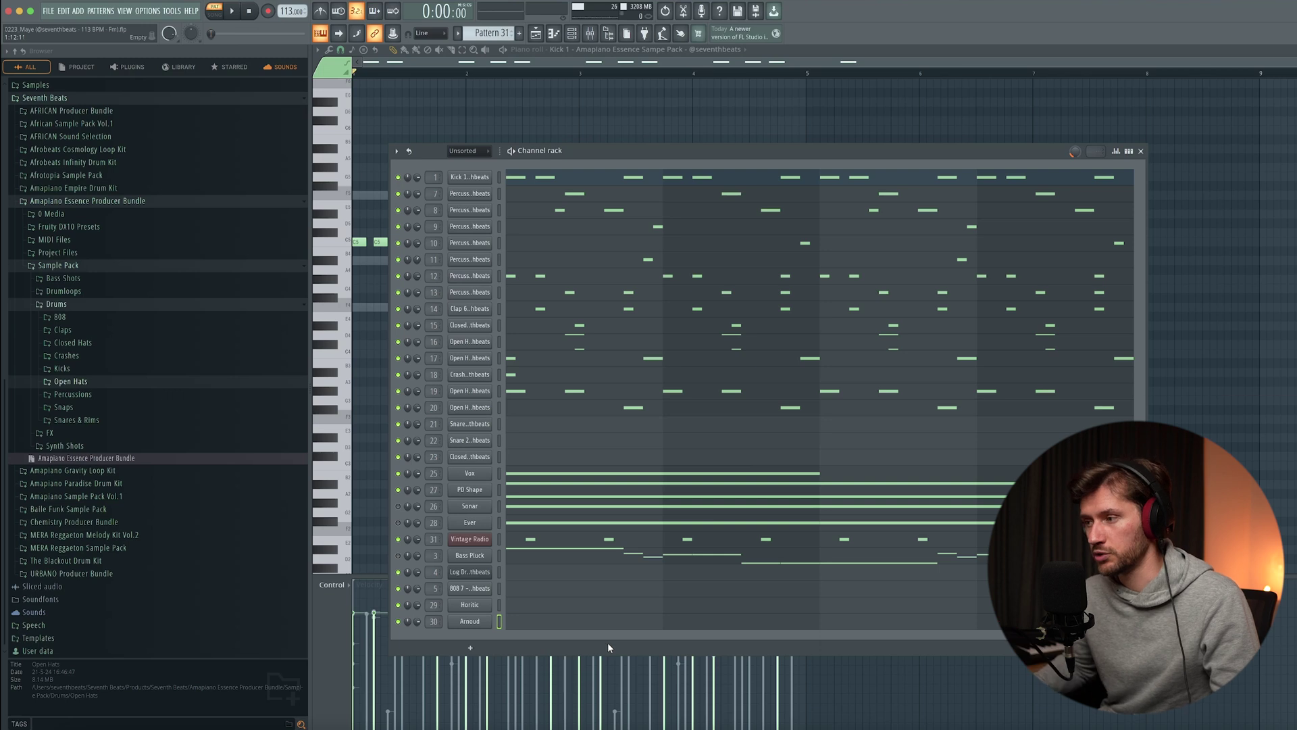
{"action": "left_click", "coordinate": [567, 622]}
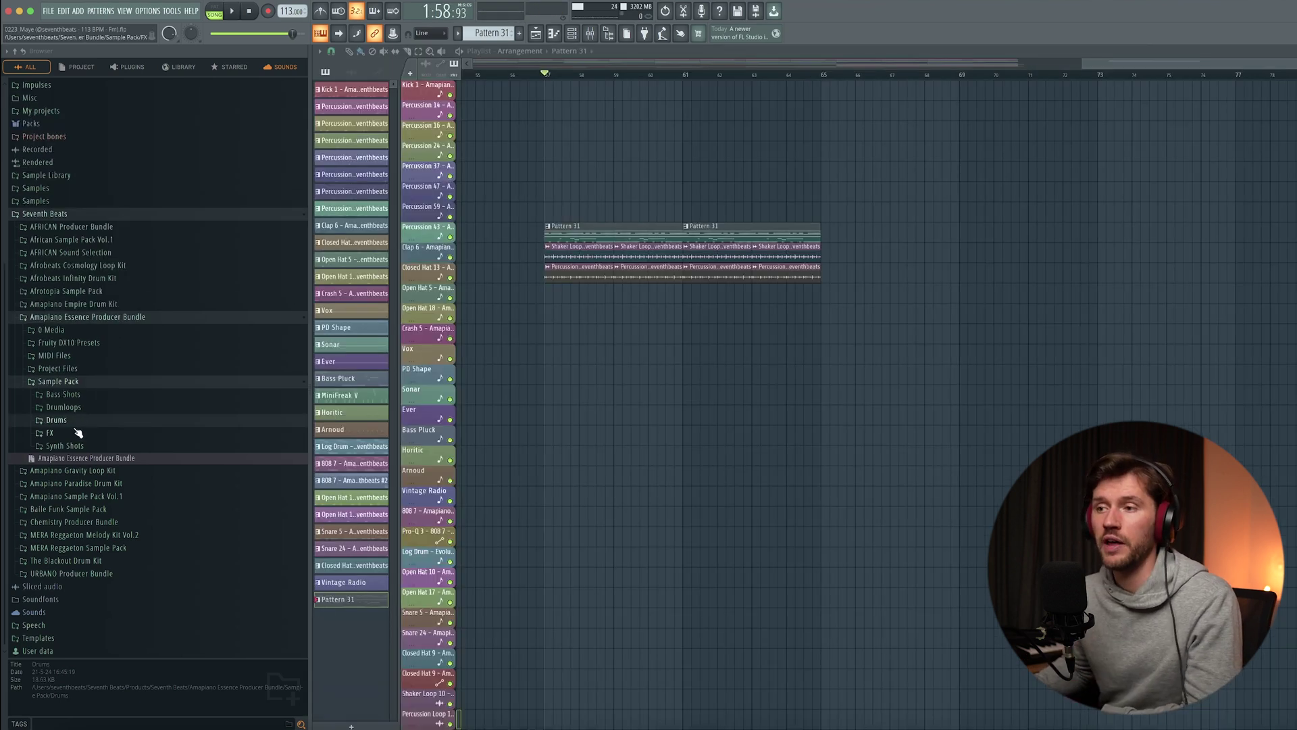
Step: Browse the Log Drum presets in the bundle's Fruity DX10 Presets folder and bring up the channel rack
{"action": "left_click", "coordinate": [71, 382]}
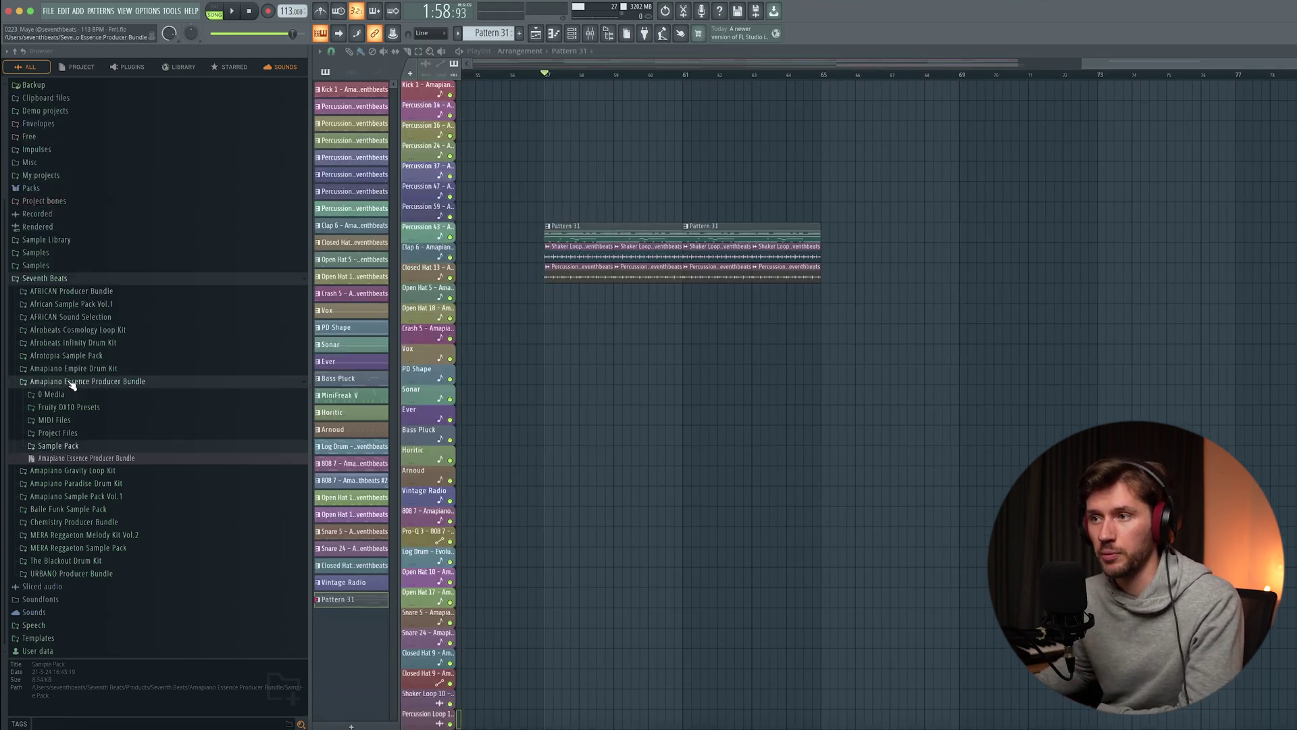
{"action": "left_click", "coordinate": [76, 407]}
{"action": "scroll", "coordinate": [128, 405], "scroll_direction": "down", "scroll_amount": 5}
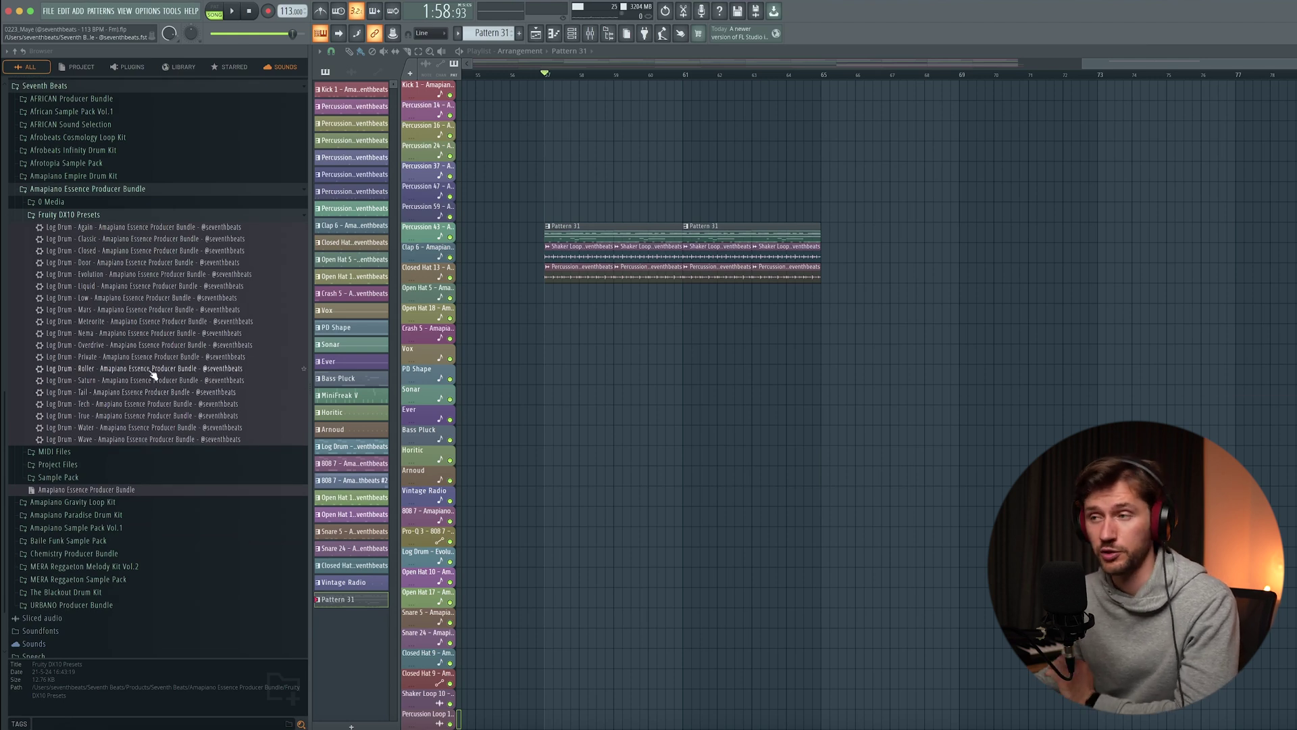
{"action": "key", "text": "F6"}
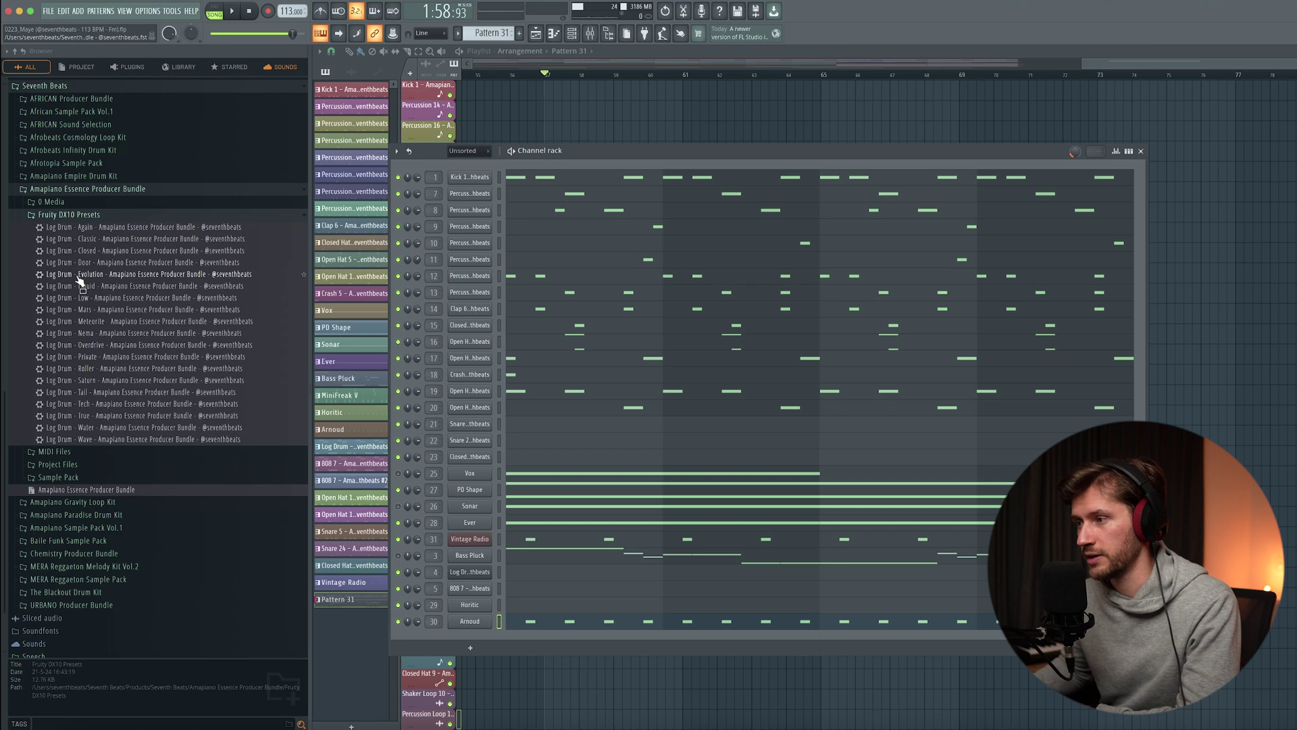
Step: Import all tracks of the Log Drum 5 MIDI file from the bundle into the Log Drum - Evolution piano roll
{"action": "left_click", "coordinate": [54, 451]}
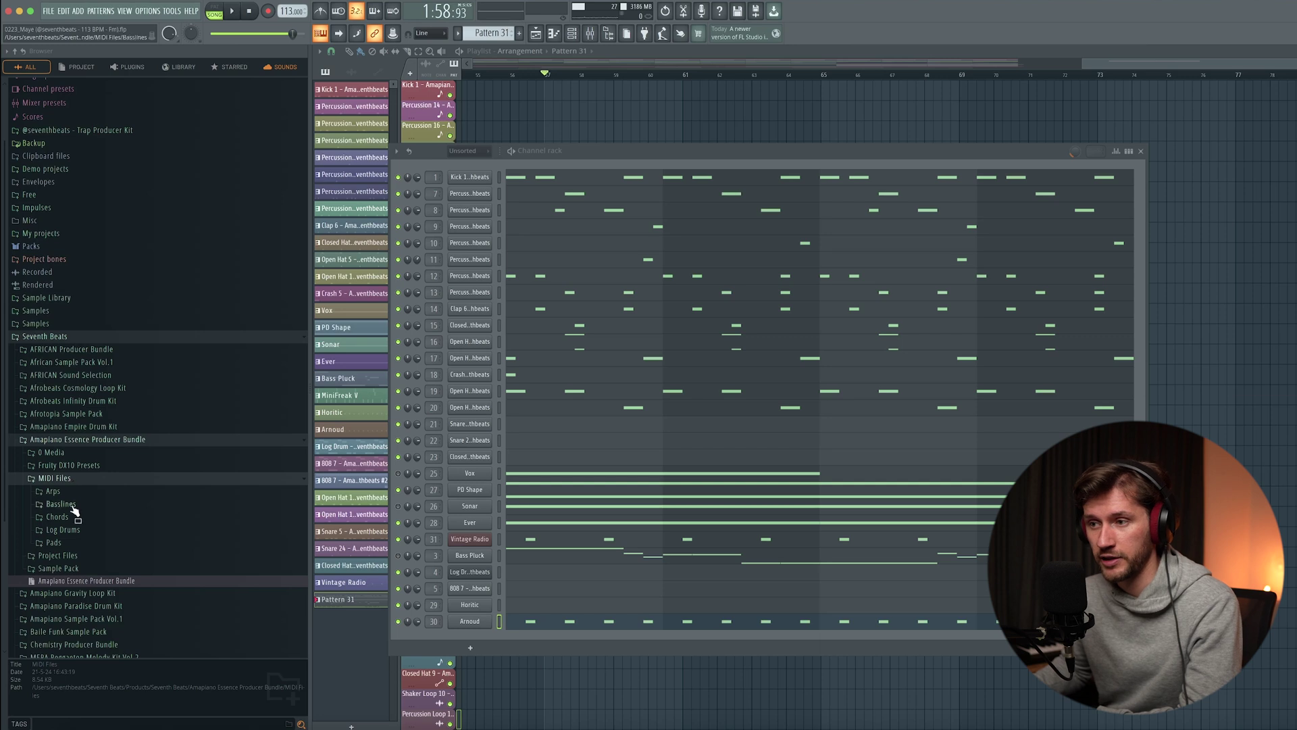
{"action": "left_click", "coordinate": [74, 534]}
{"action": "scroll", "coordinate": [102, 540], "scroll_direction": "down", "scroll_amount": 3}
{"action": "left_click_drag", "start_coordinate": [101, 427], "coordinate": [647, 415]}
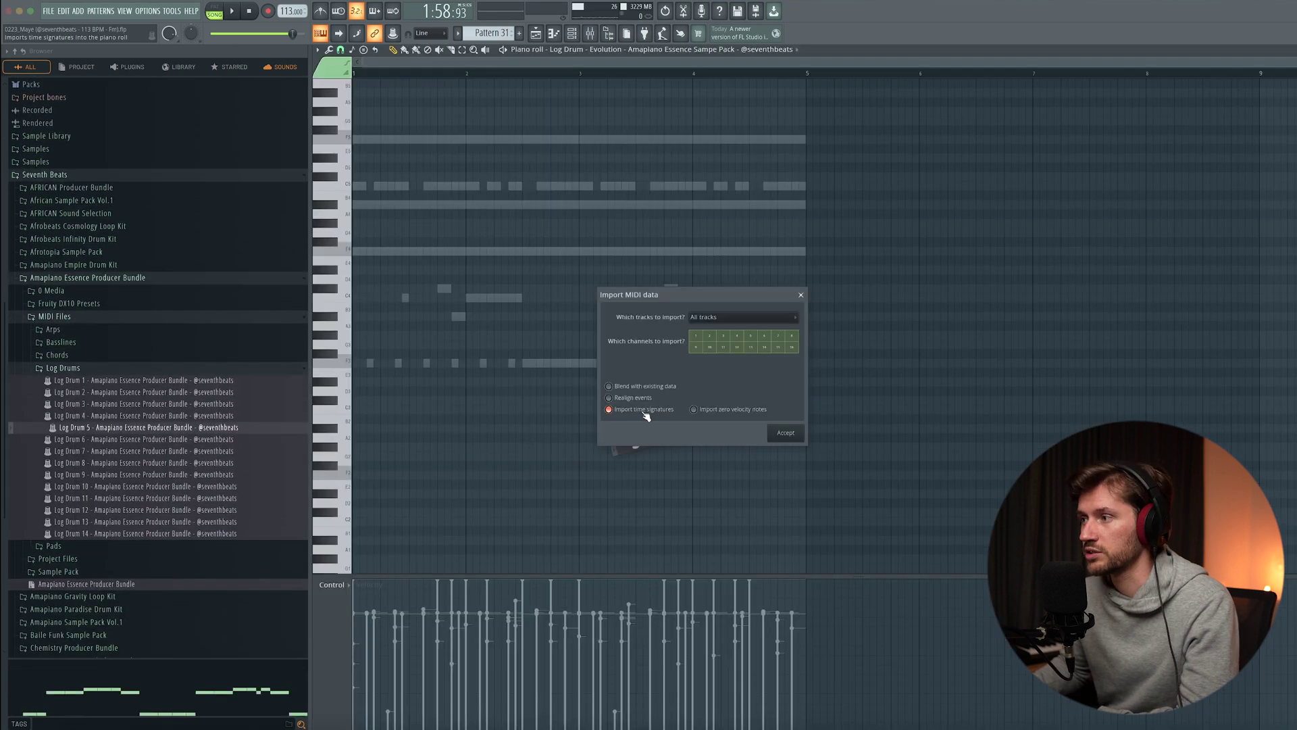
{"action": "left_click", "coordinate": [784, 433]}
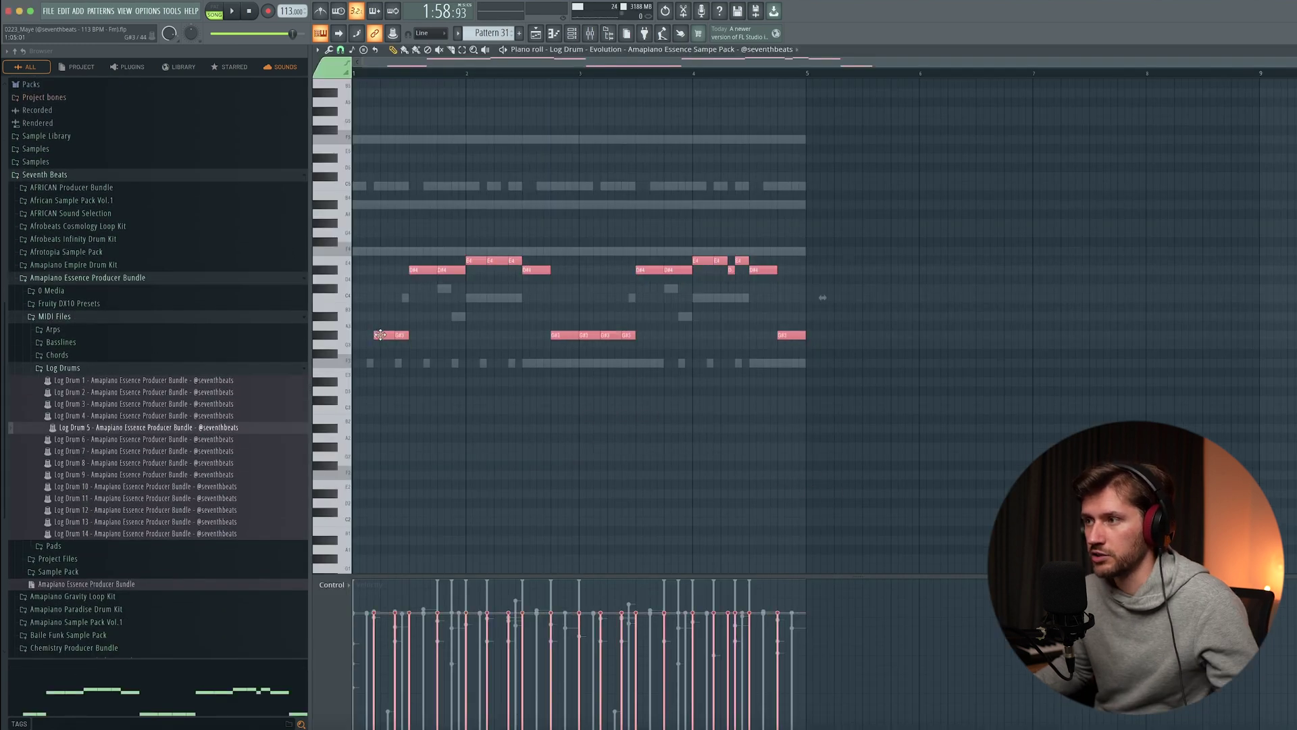
Step: Transpose the imported Log Drum - Evolution notes down three semitones so the lowest notes sit on F3, deselect them and play the pattern
{"action": "left_click_drag", "start_coordinate": [381, 334], "coordinate": [379, 363]}
{"action": "key", "text": "ctrl+d"}
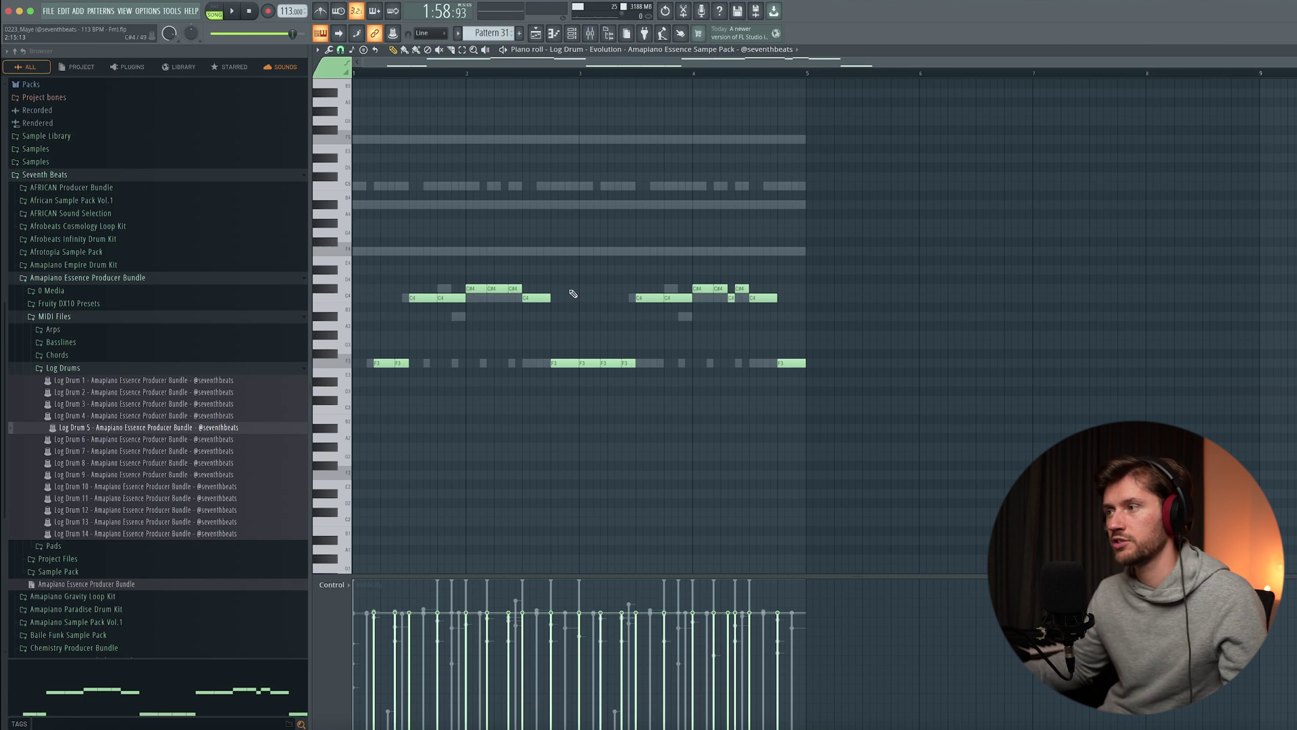
{"action": "key", "text": "space"}
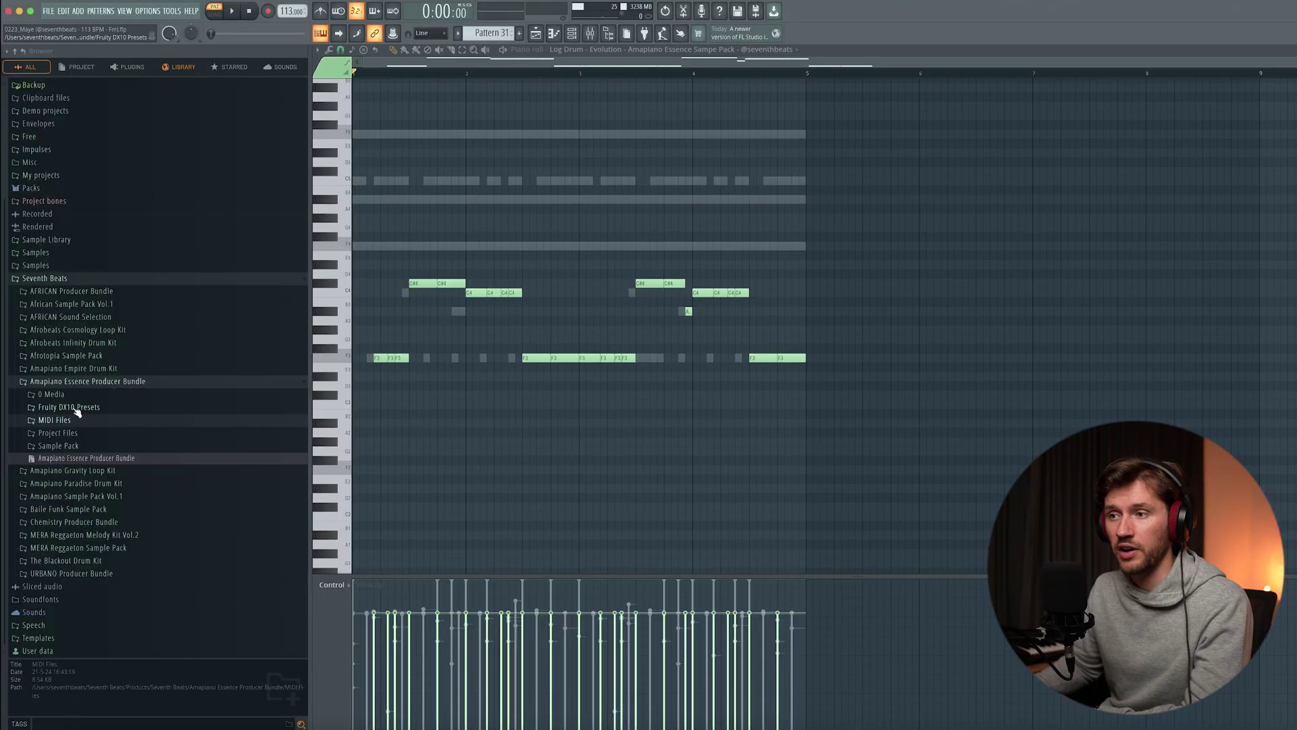
Step: Browse the bundle's Sample Pack to the 808 drums folder, audition the 808 7 sample and check its channel before playing the pattern
{"action": "left_click", "coordinate": [58, 446]}
{"action": "left_click", "coordinate": [67, 484]}
{"action": "left_click", "coordinate": [79, 462]}
{"action": "left_click", "coordinate": [95, 488]}
{"action": "key", "text": "F6"}
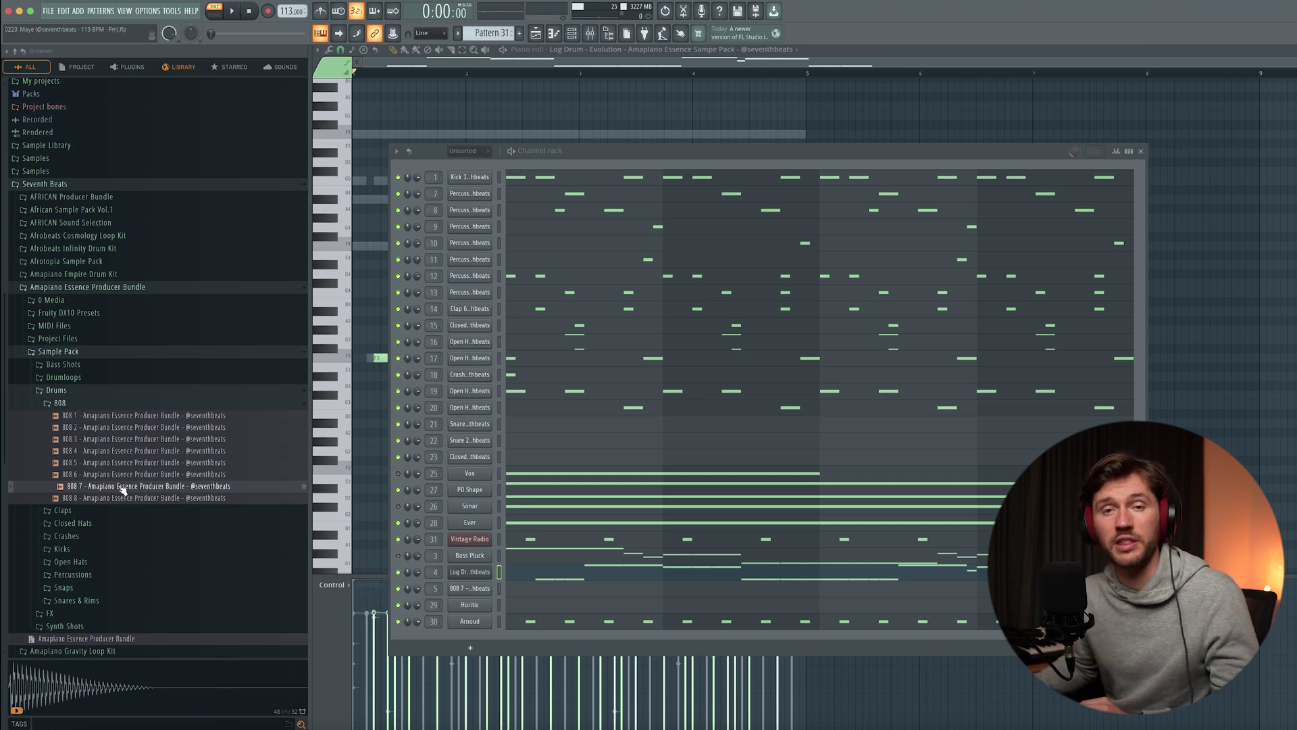
{"action": "key", "text": "F6"}
{"action": "key", "text": "space"}
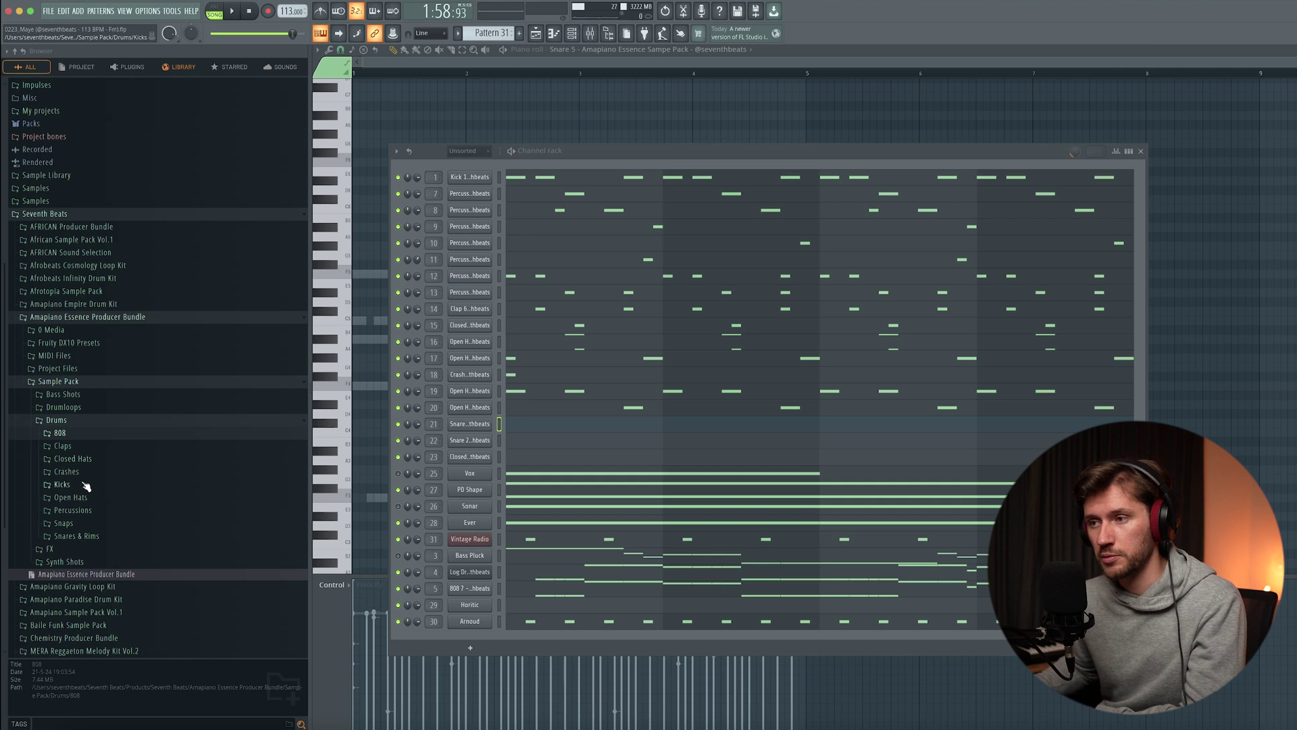
Step: Audition the Snare 4 and Snare 5 samples in the Snares & Rims folder and play the pattern with the Snare 5 notes shown
{"action": "left_click", "coordinate": [83, 535]}
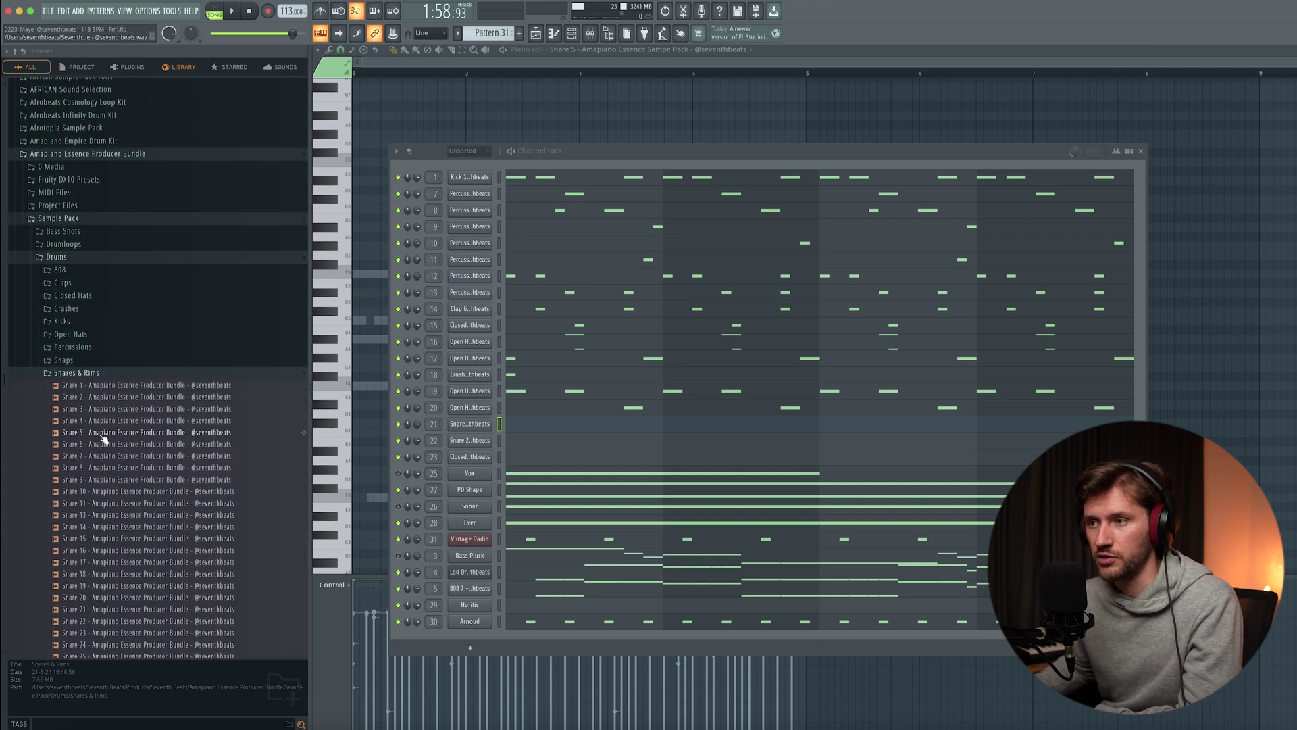
{"action": "left_click", "coordinate": [105, 422]}
{"action": "left_click", "coordinate": [106, 433]}
{"action": "key", "text": "F6"}
{"action": "key", "text": "space"}
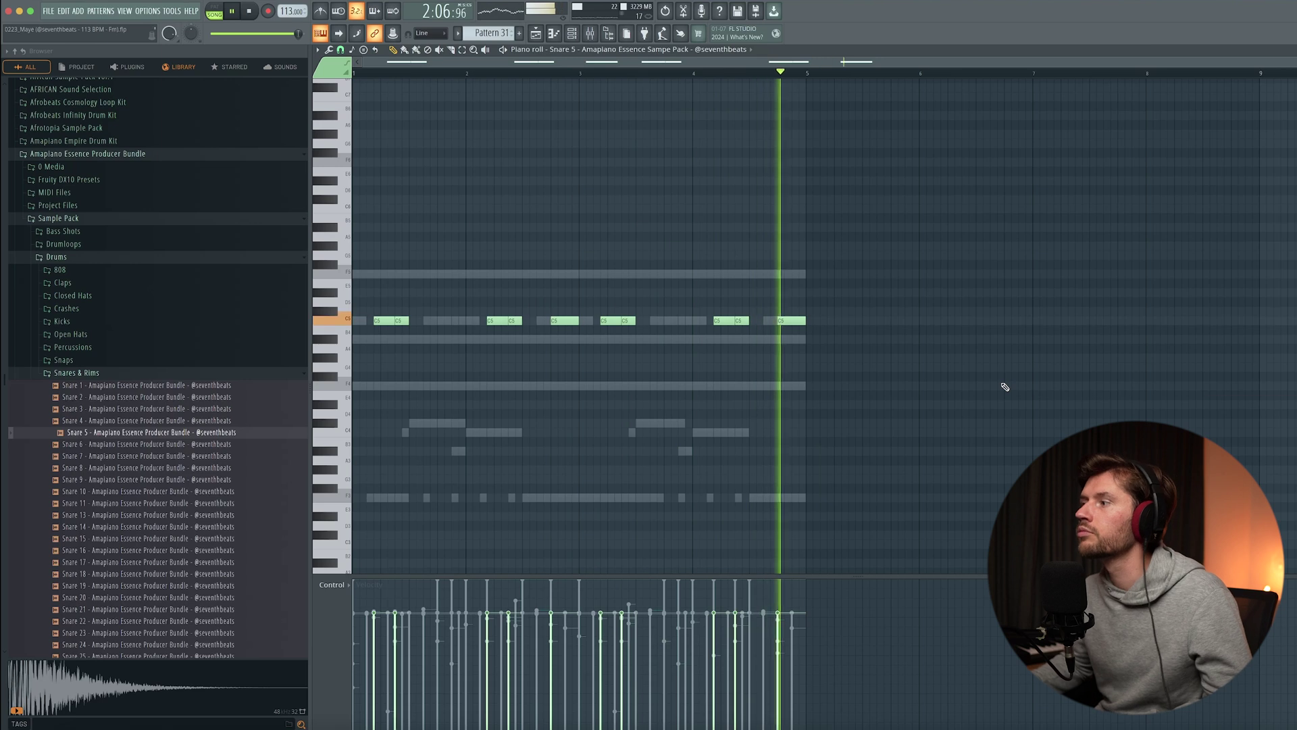
Step: Show the arrangement in the playlist and examine its tracks from about bar 20 to the end
{"action": "left_click", "coordinate": [573, 34]}
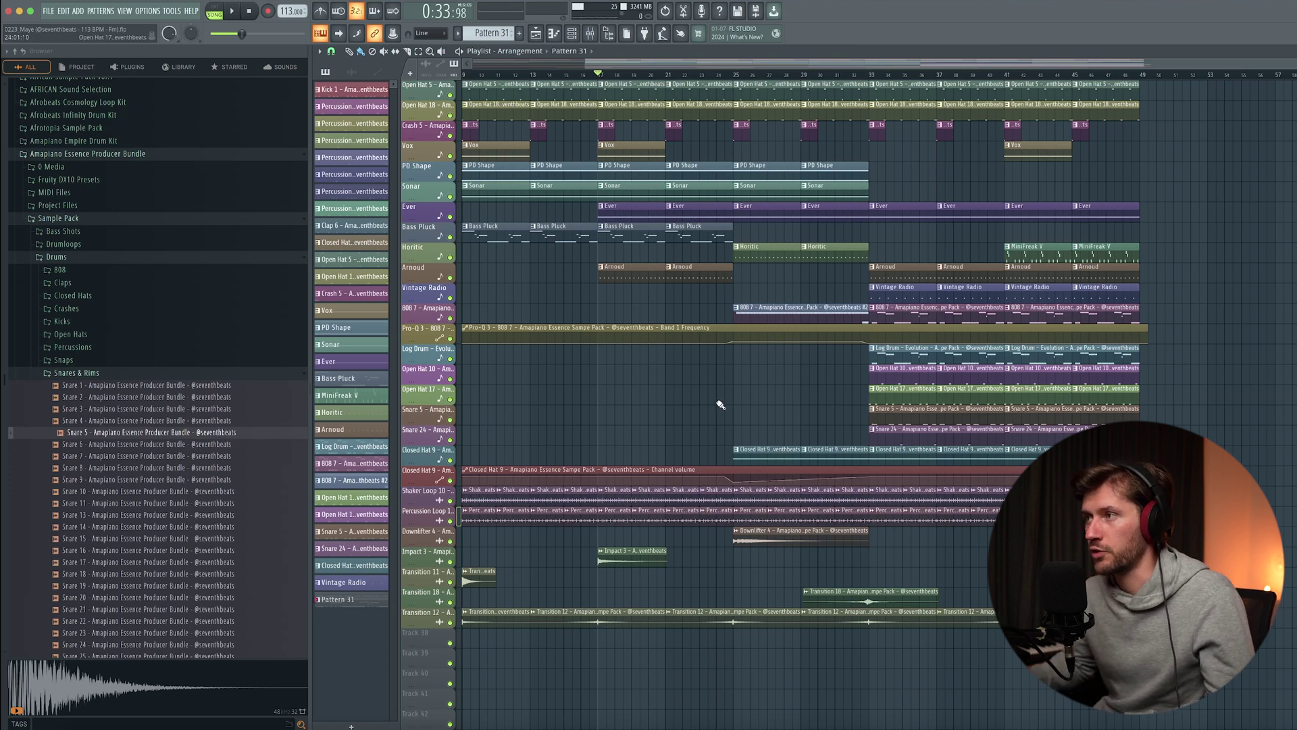
{"action": "scroll", "coordinate": [723, 399], "scroll_direction": "up", "scroll_amount": 5}
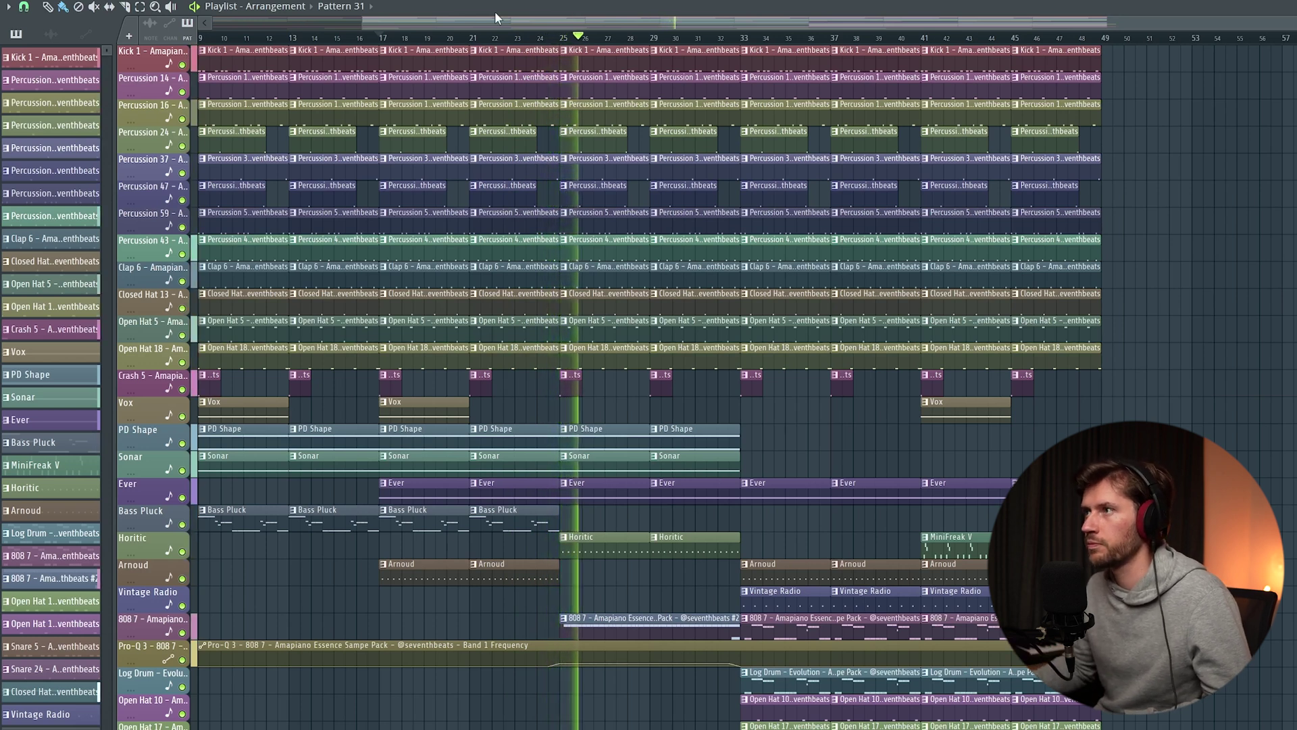
{"action": "left_click_drag", "start_coordinate": [361, 25], "coordinate": [560, 27]}
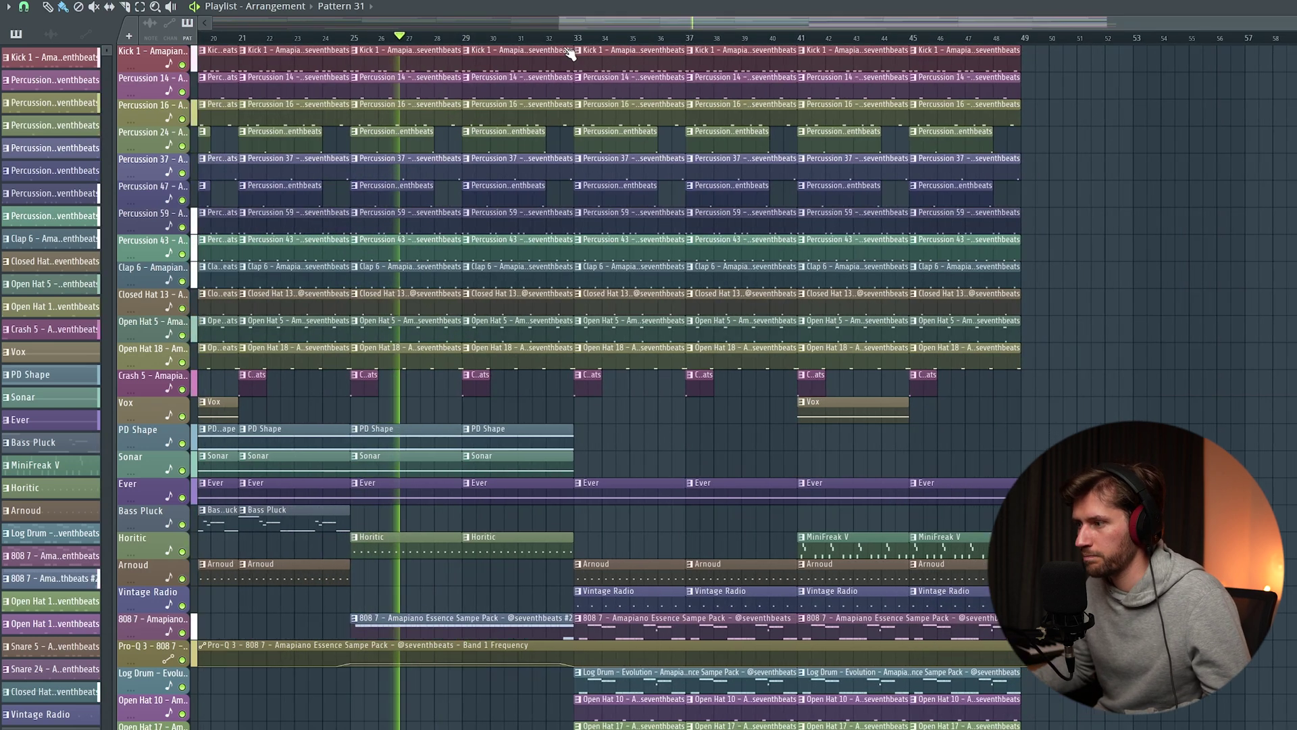
{"action": "scroll", "coordinate": [680, 363], "scroll_direction": "down", "scroll_amount": 4}
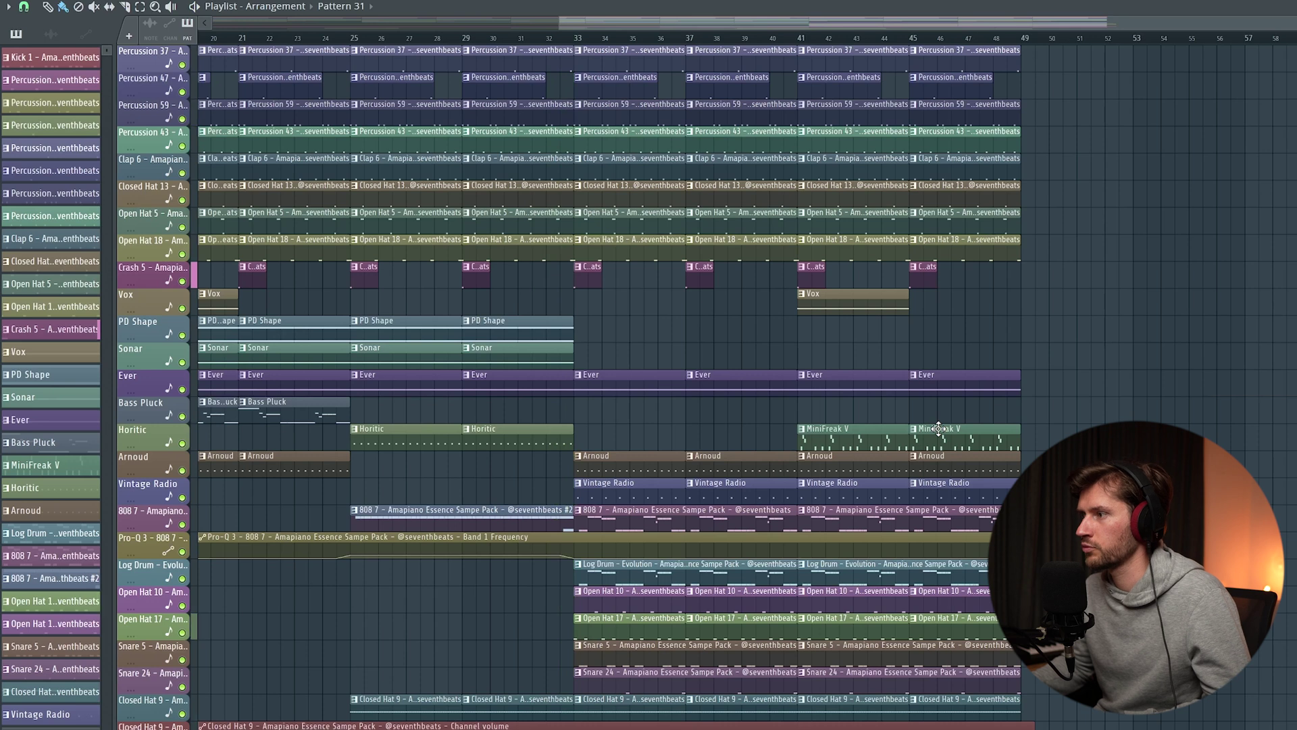
Step: Open the 808 7 #2 clip at bar 25 in the piano roll, play its notes and examine the last bars
{"action": "double_click", "coordinate": [433, 508]}
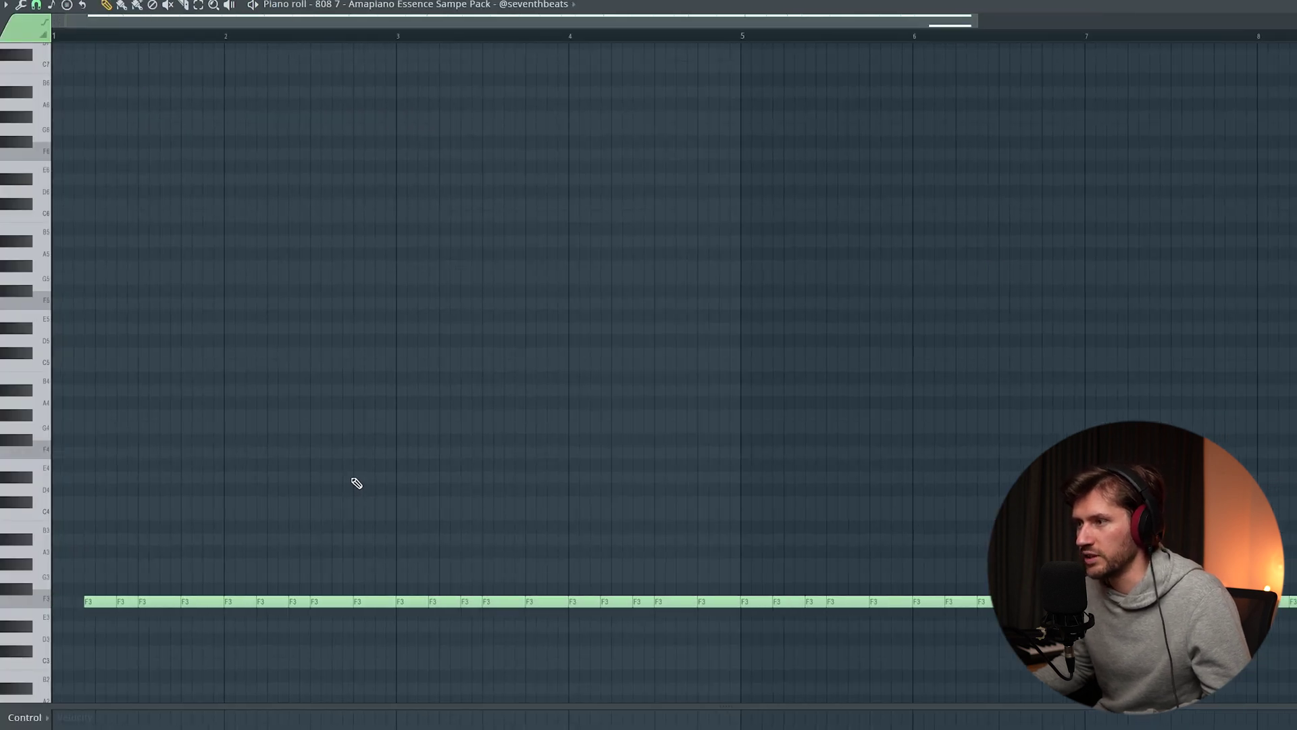
{"action": "scroll", "coordinate": [354, 481], "scroll_direction": "down", "scroll_amount": 5}
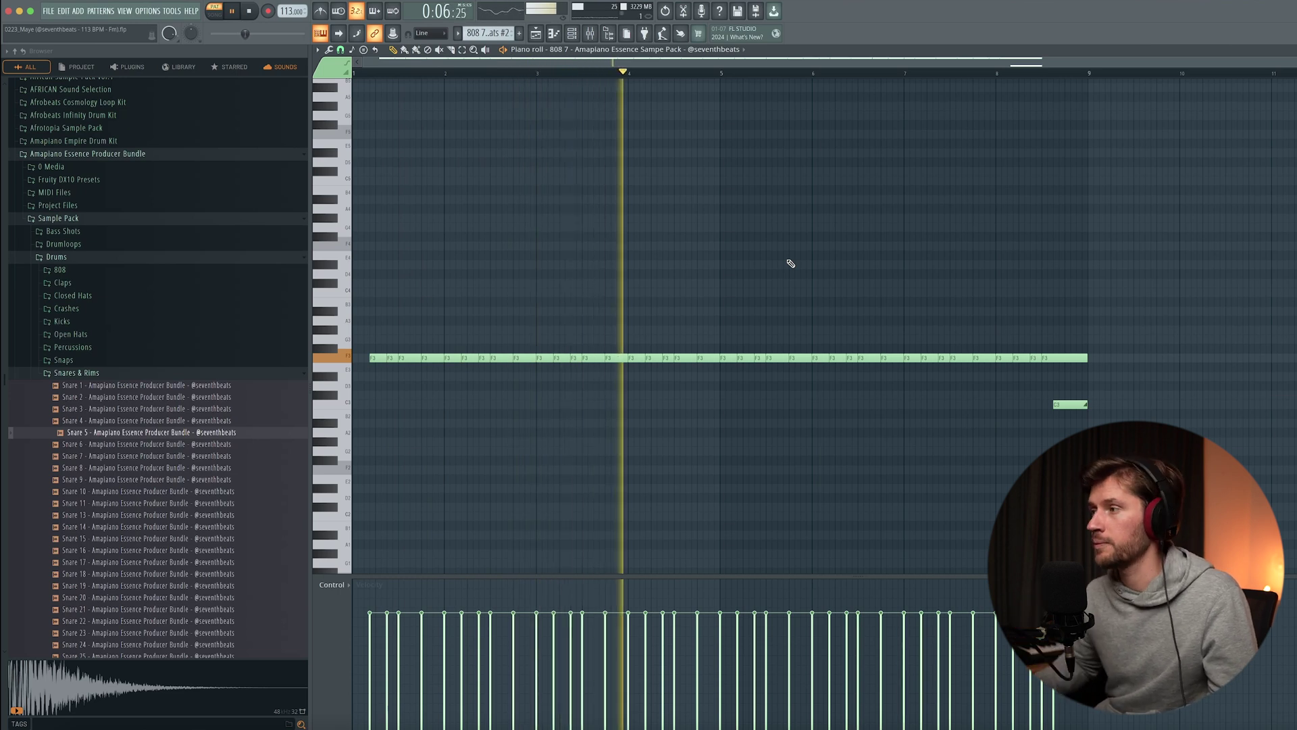
{"action": "key", "text": "space"}
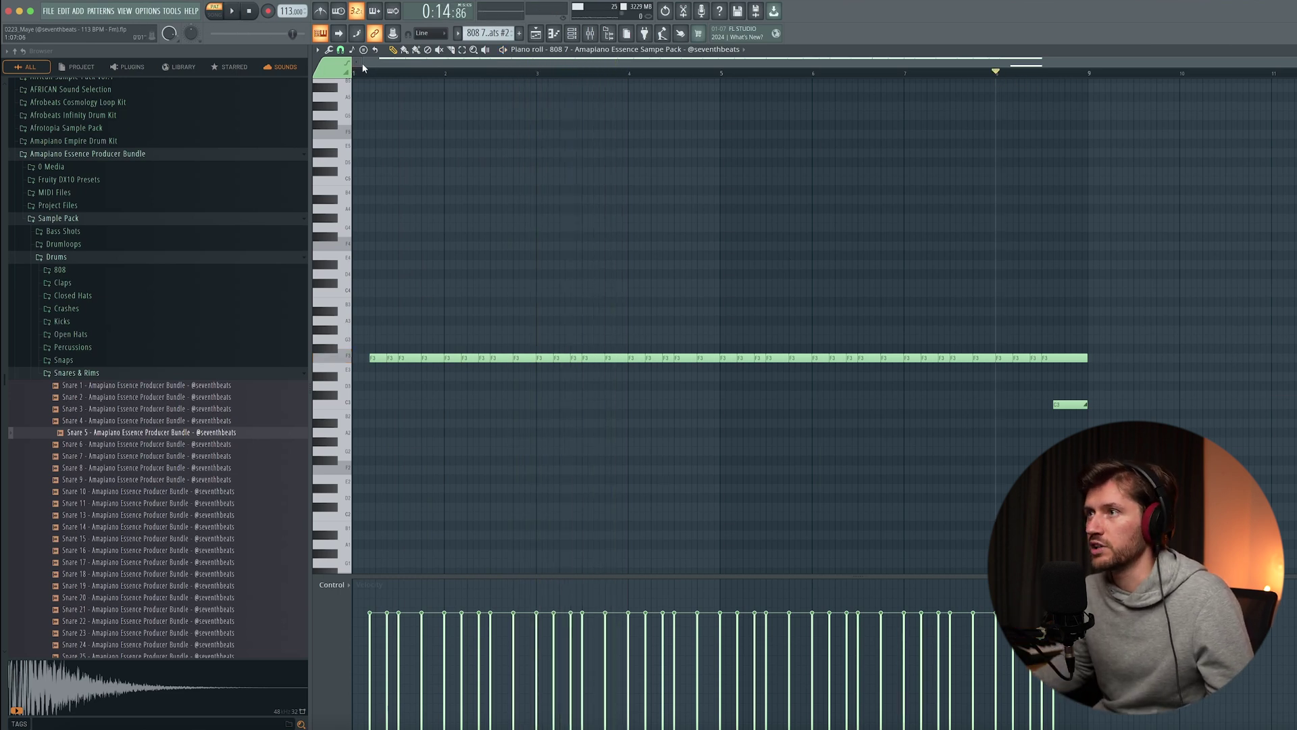
{"action": "left_click_drag", "start_coordinate": [371, 60], "coordinate": [843, 61]}
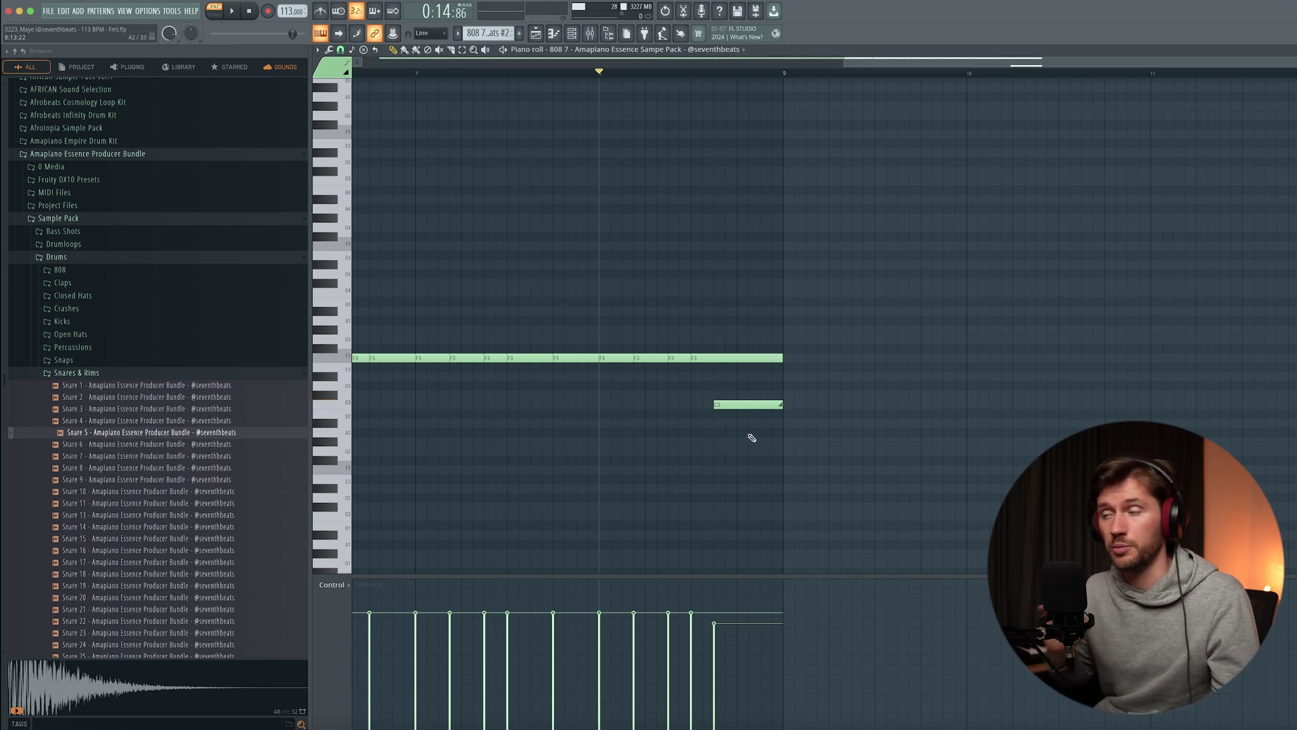
{"action": "key", "text": "space"}
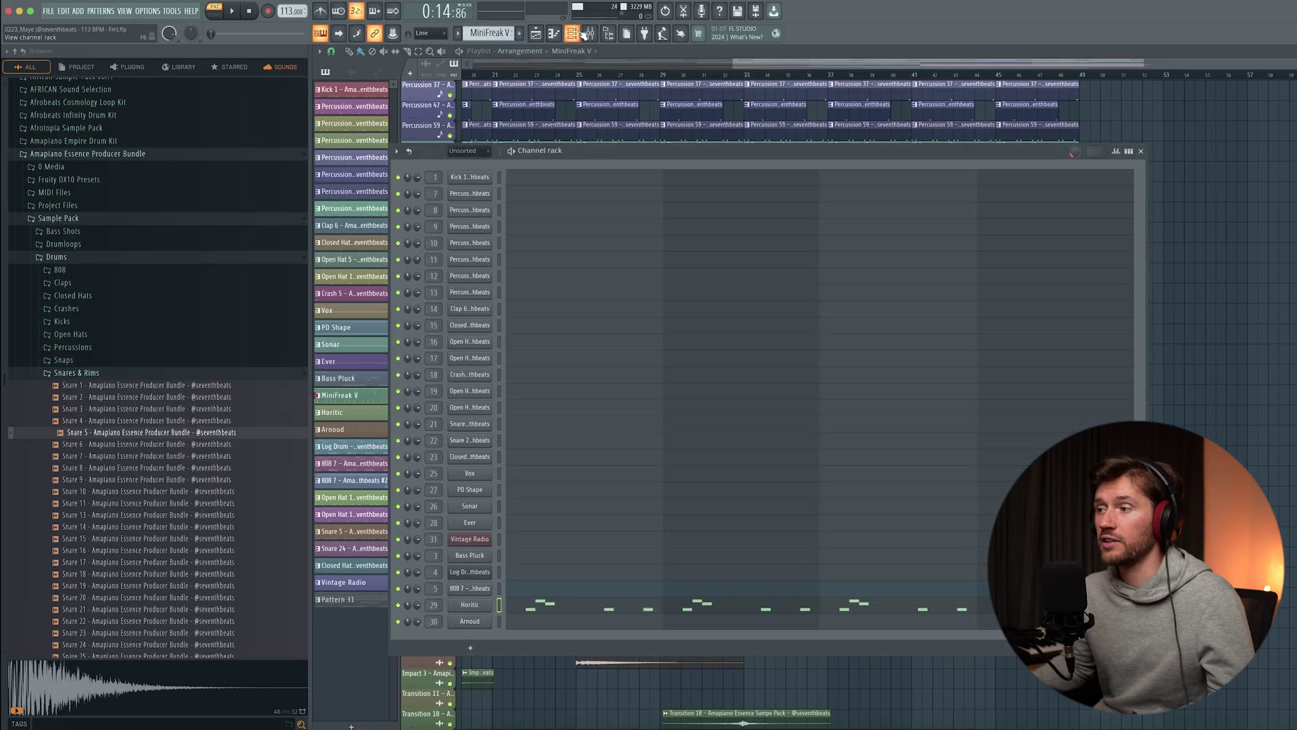
Step: Inspect the Horitic channel's MiniFreak V synth, close it and play the channel's notes from the MiniFreak V pattern in the piano roll
{"action": "left_click", "coordinate": [487, 601]}
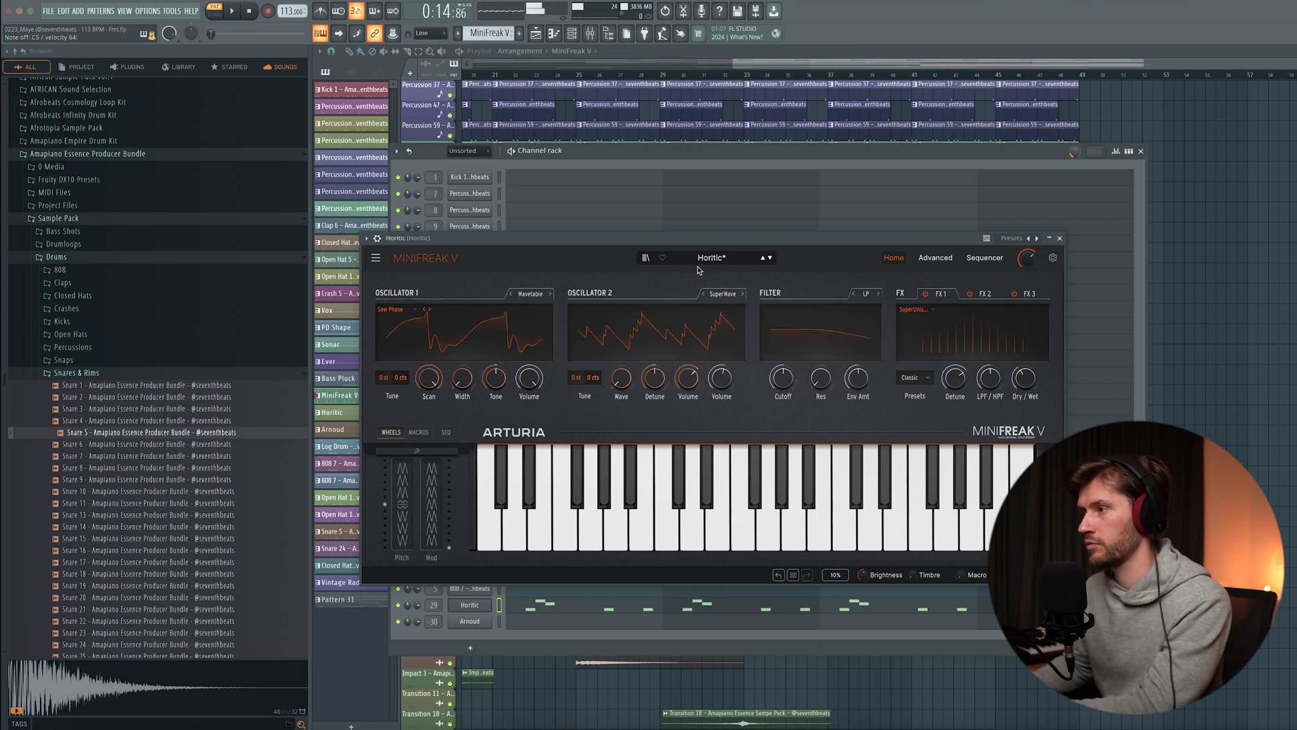
{"action": "left_click", "coordinate": [1060, 239]}
{"action": "left_click", "coordinate": [530, 608]}
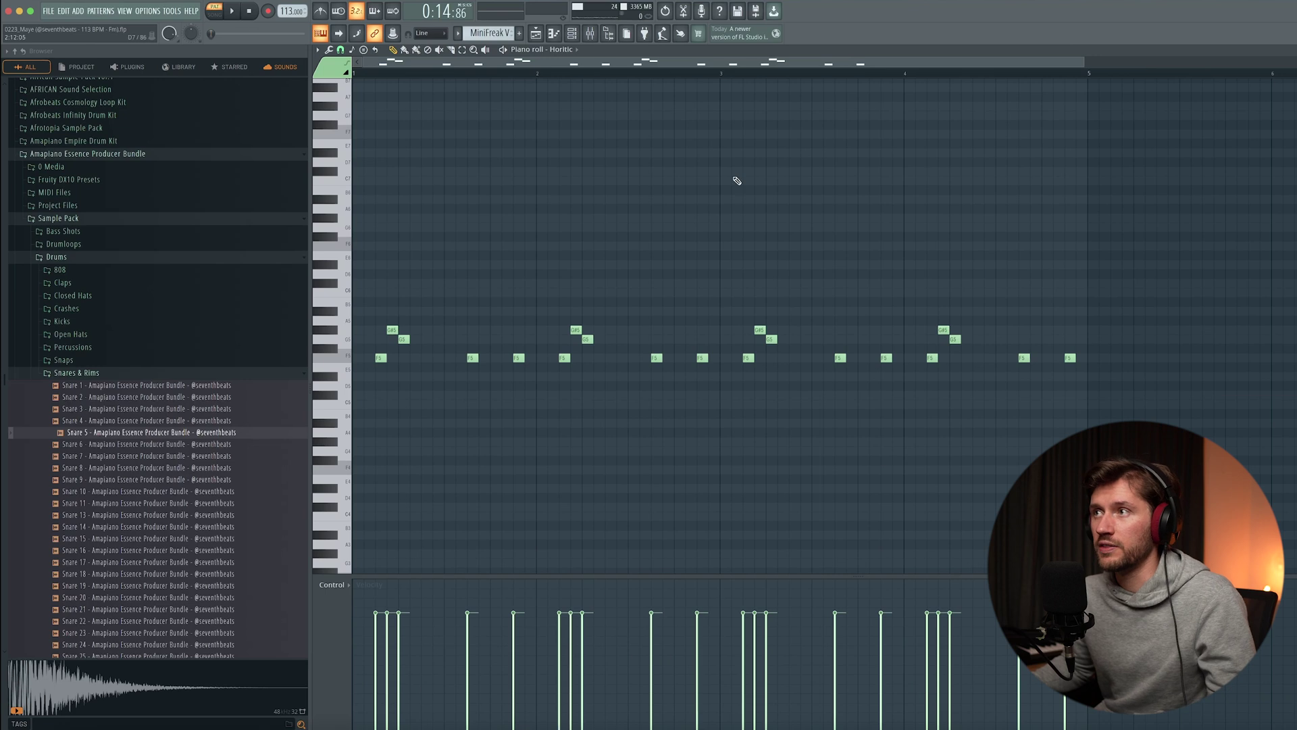
{"action": "key", "text": "space"}
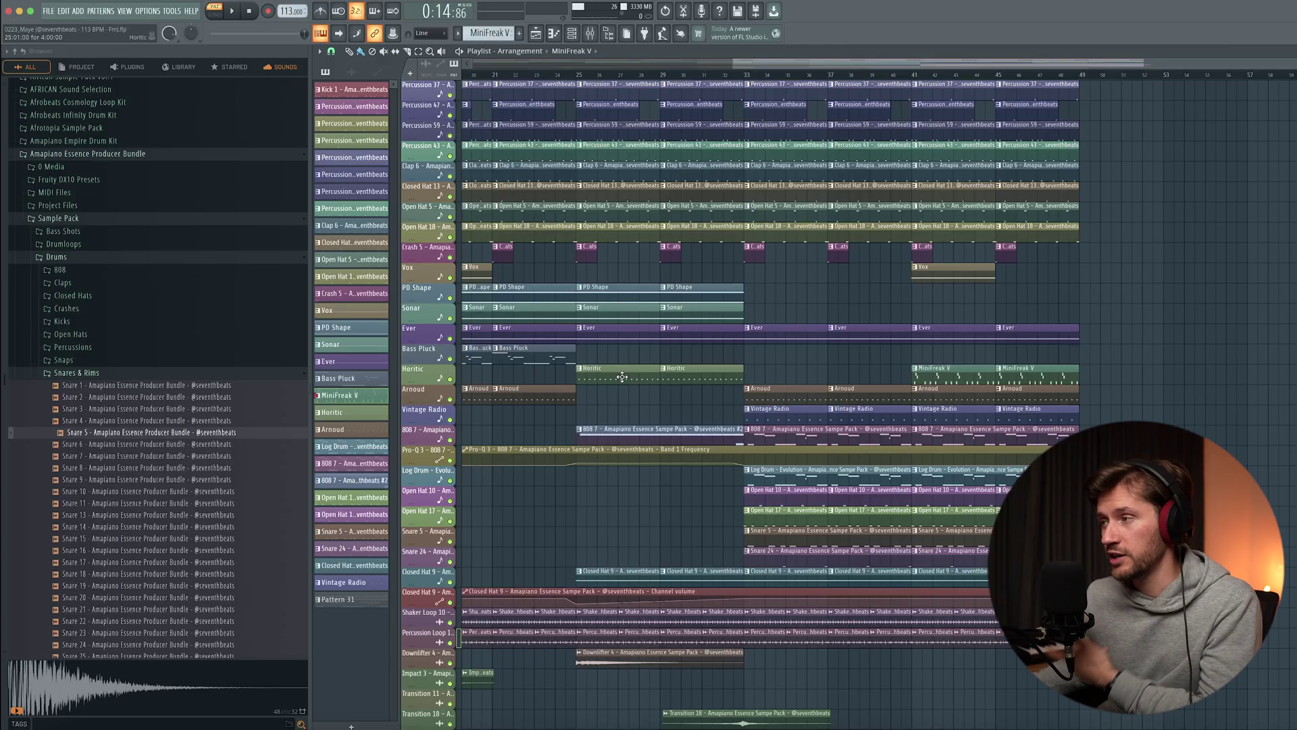
Step: Open the Horitic clip at bar 25 to examine its notes and play the arrangement in the playlist from about bar 32
{"action": "double_click", "coordinate": [622, 376]}
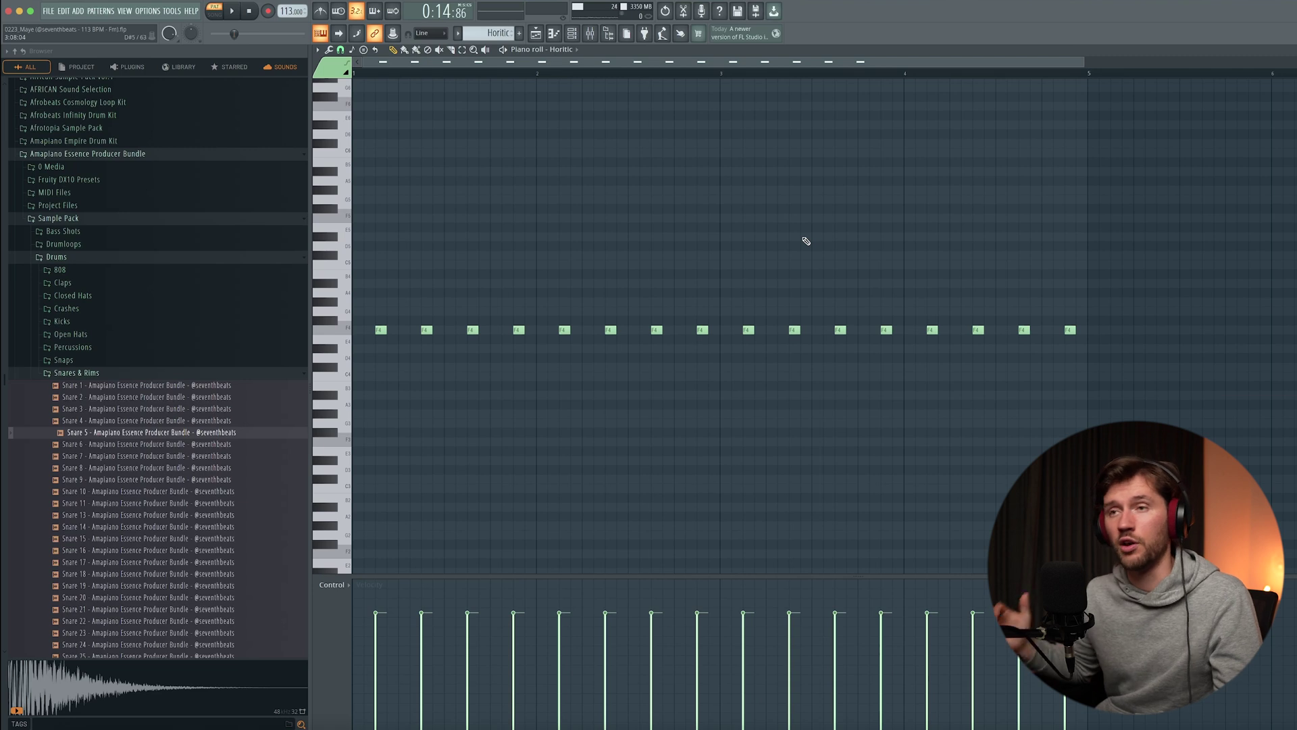
{"action": "key", "text": "space"}
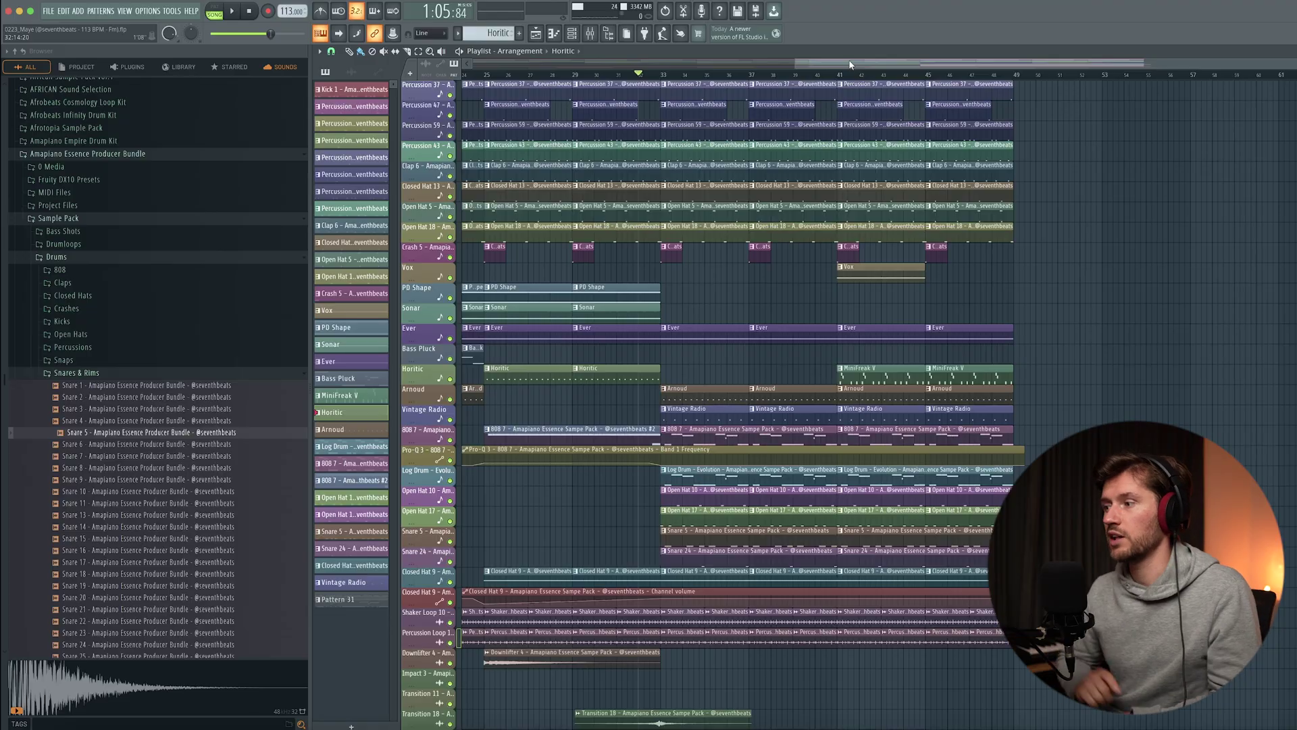
{"action": "key", "text": "space"}
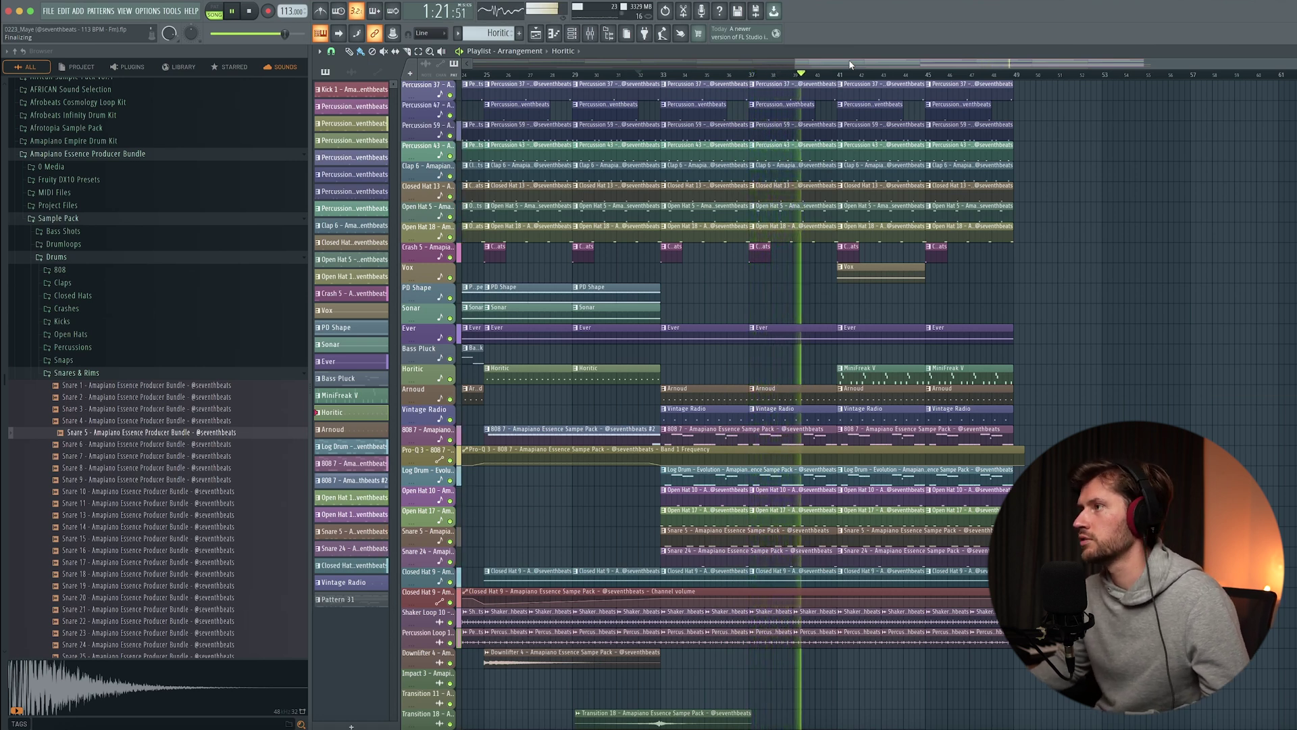
{"action": "left_click_drag", "start_coordinate": [794, 61], "coordinate": [845, 61]}
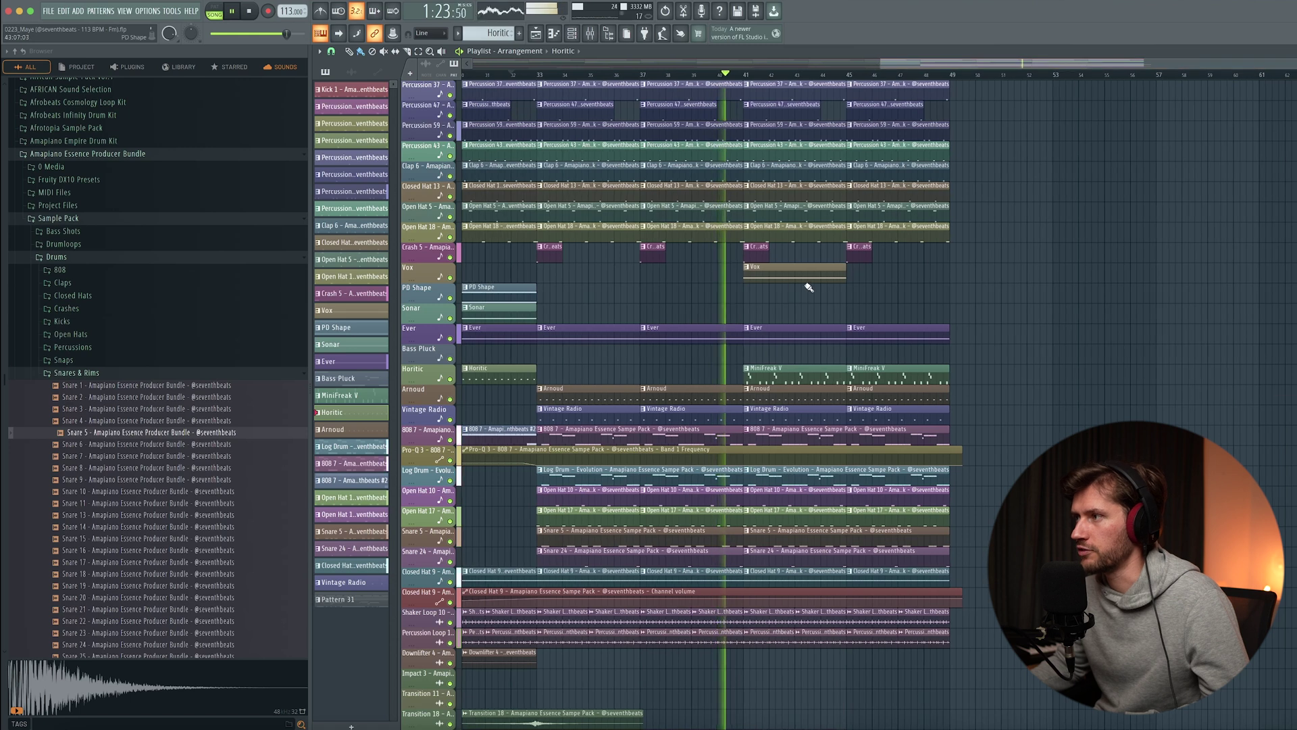